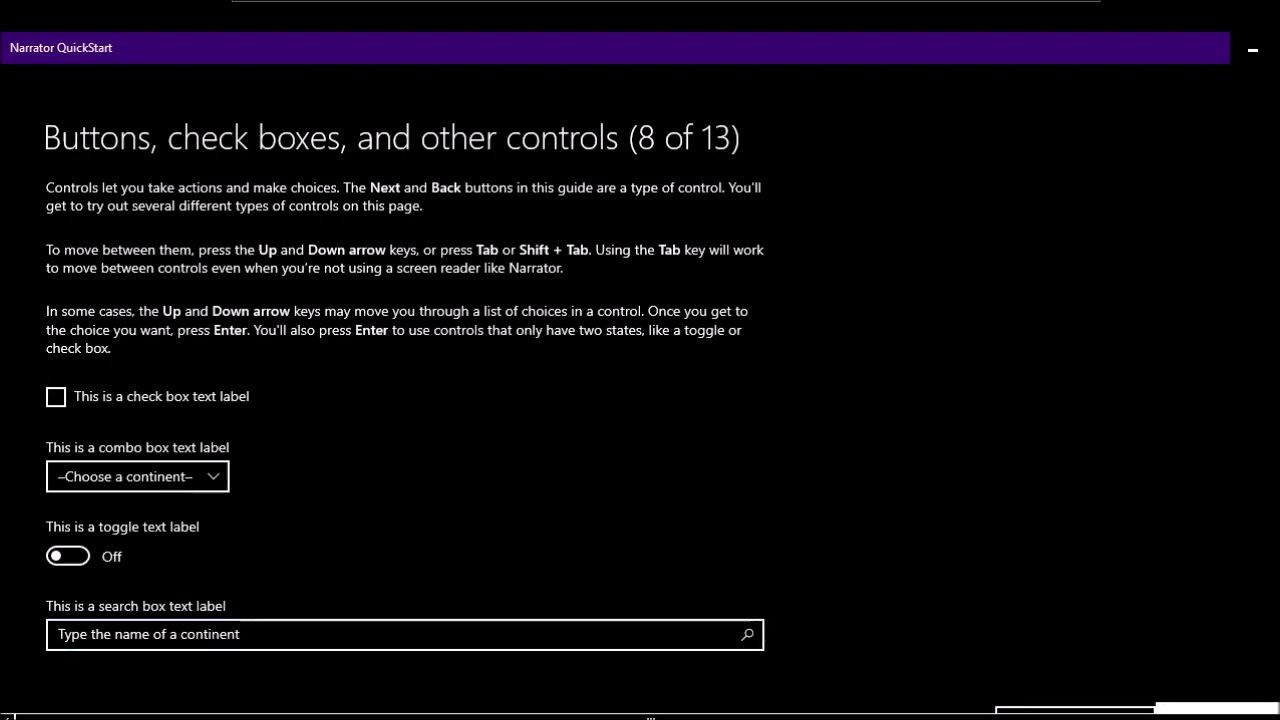
- Advance the Narrator QuickStart guide to the page "Try it out: Explore a webpage (11 of 13)"
key("Return")
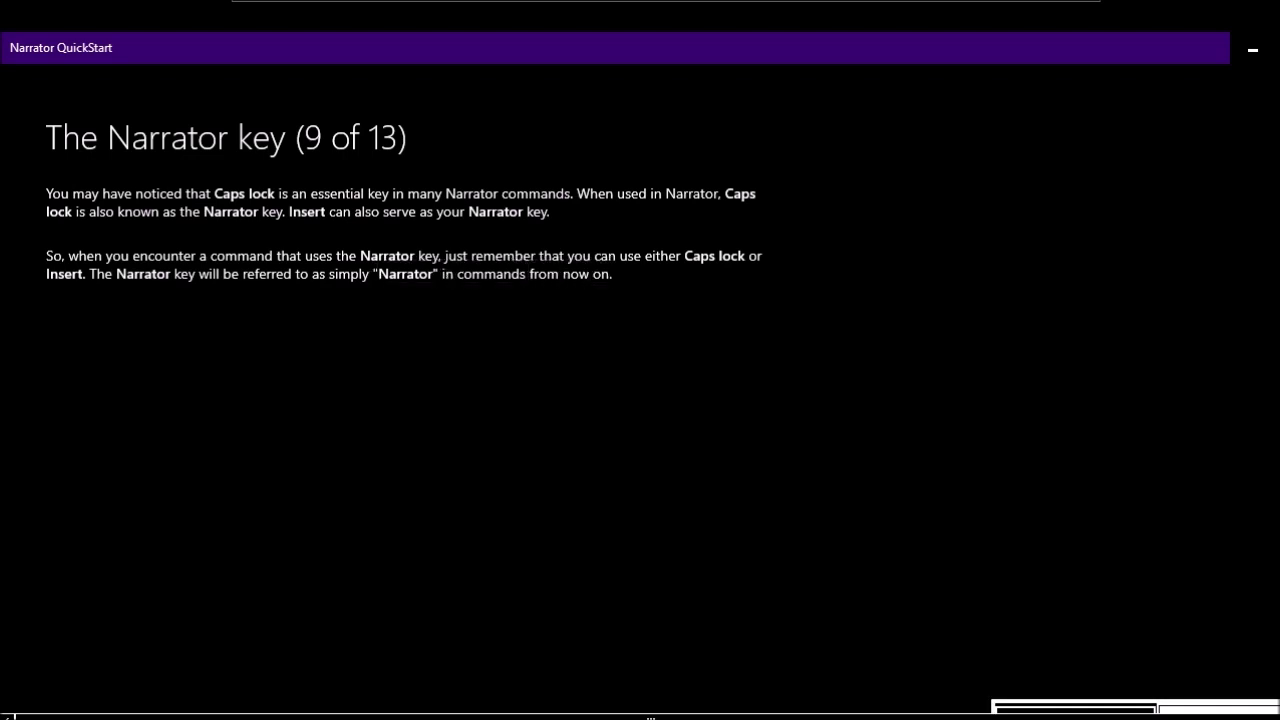
key("Return")
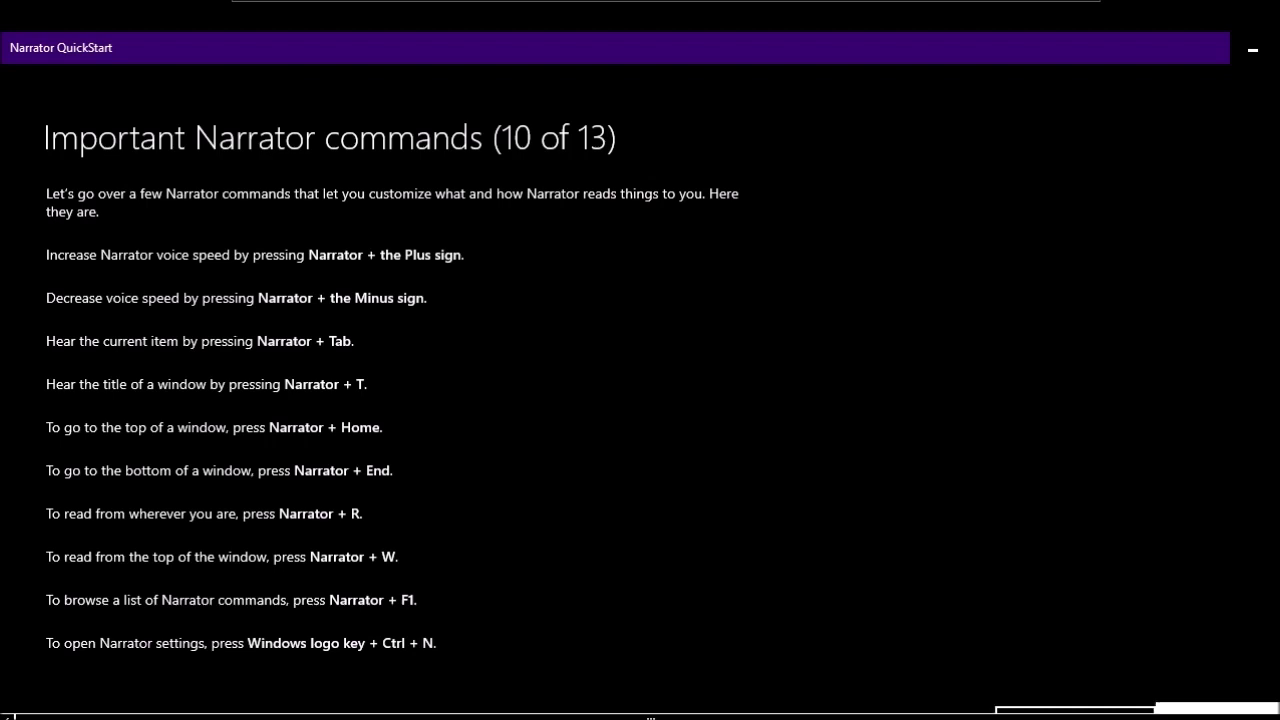
key("Return")
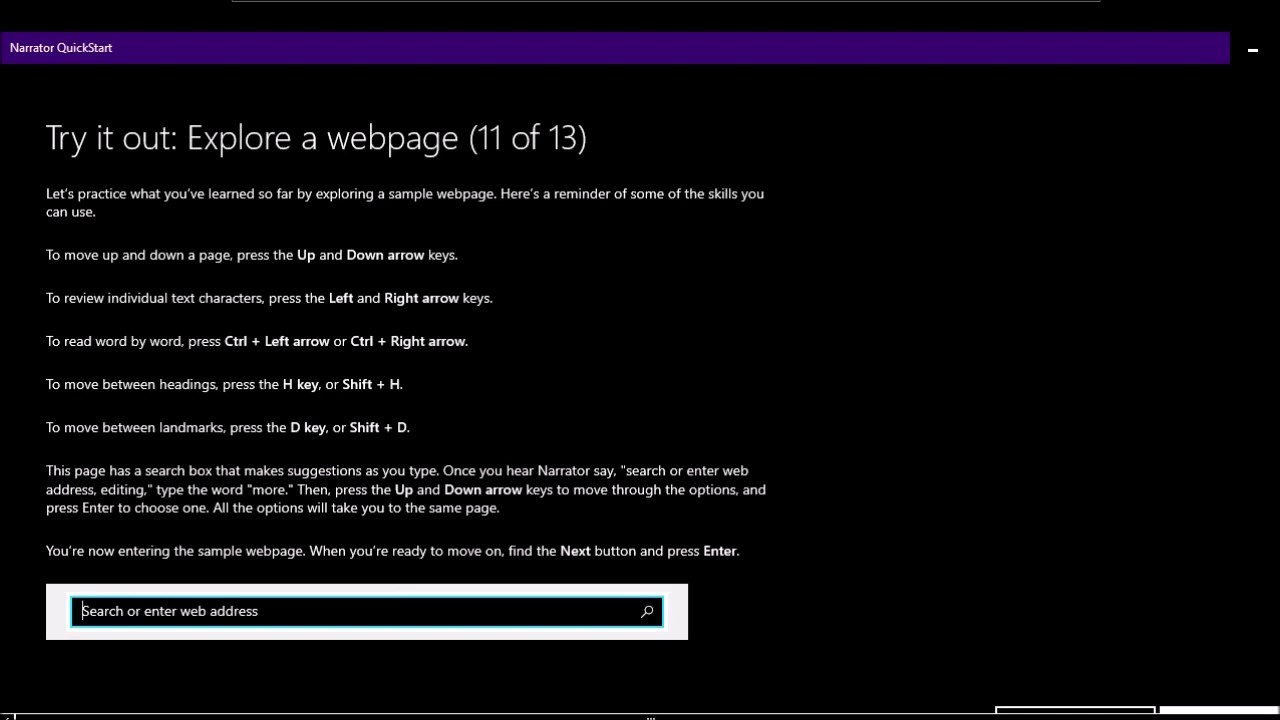
- Enter "mo" in the sample webpage's search box and choose the suggestion morevegetablesplease
type("mo")
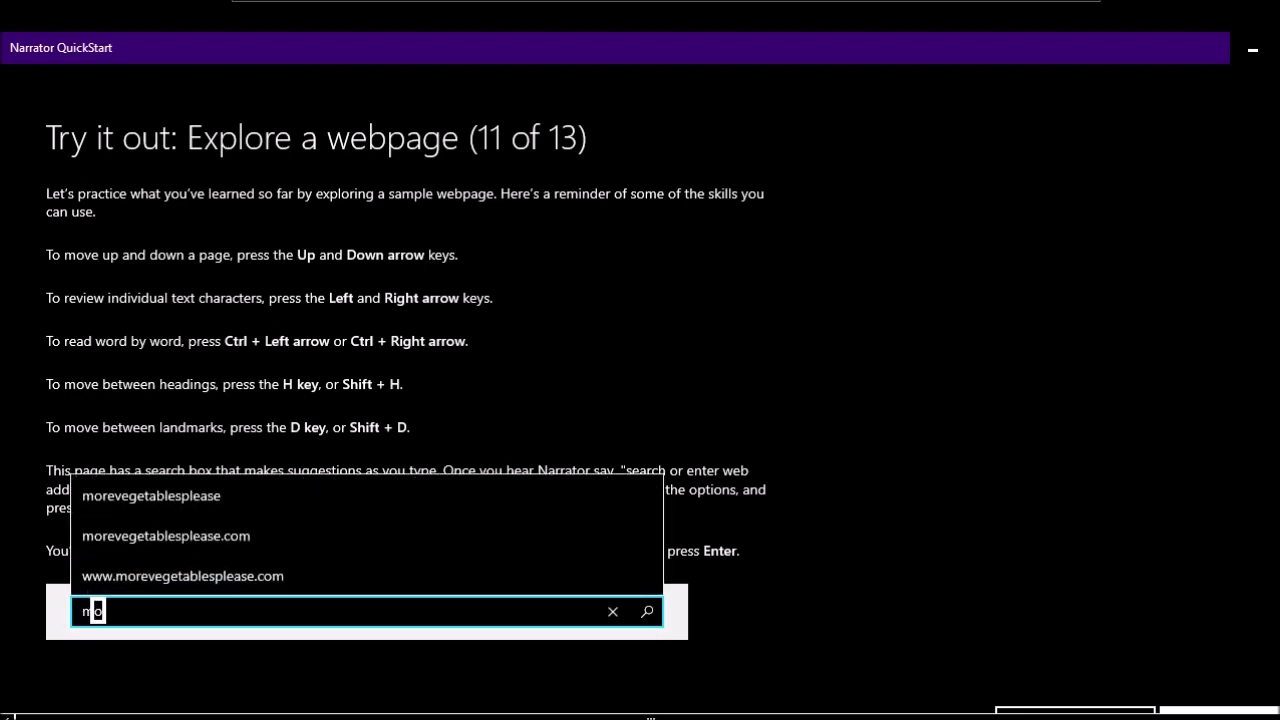
key("Down")
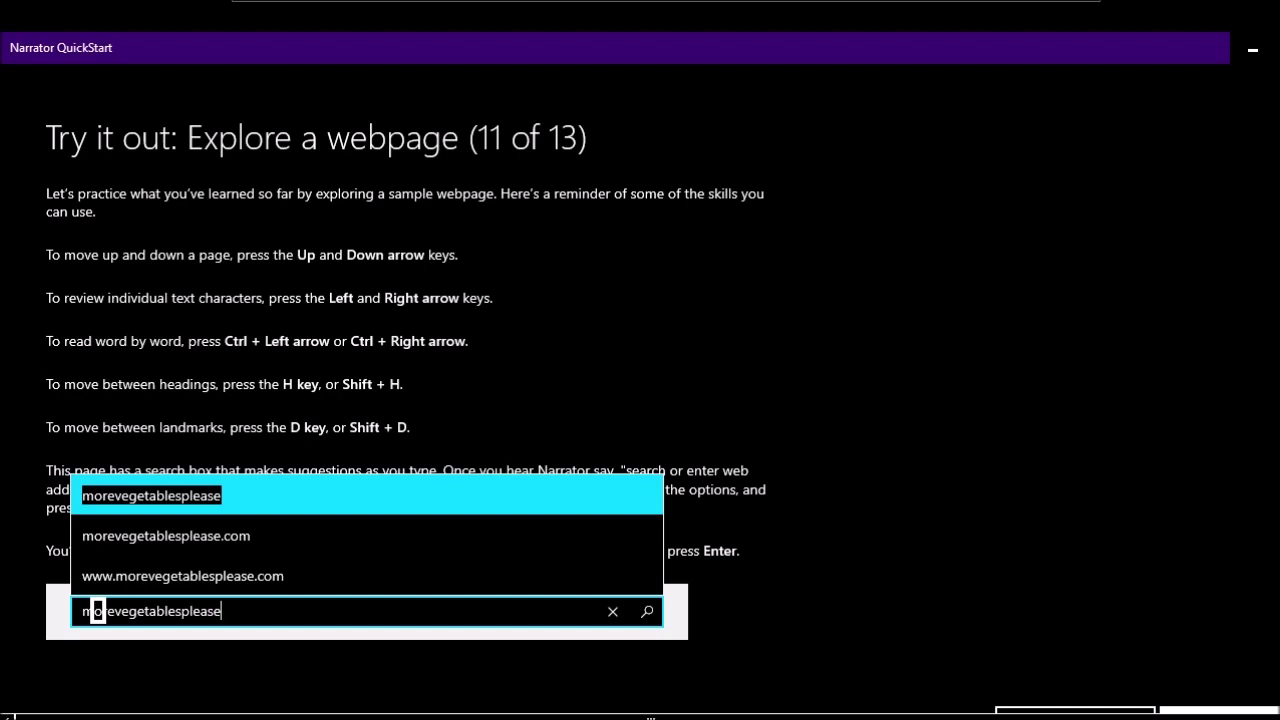
key("Return")
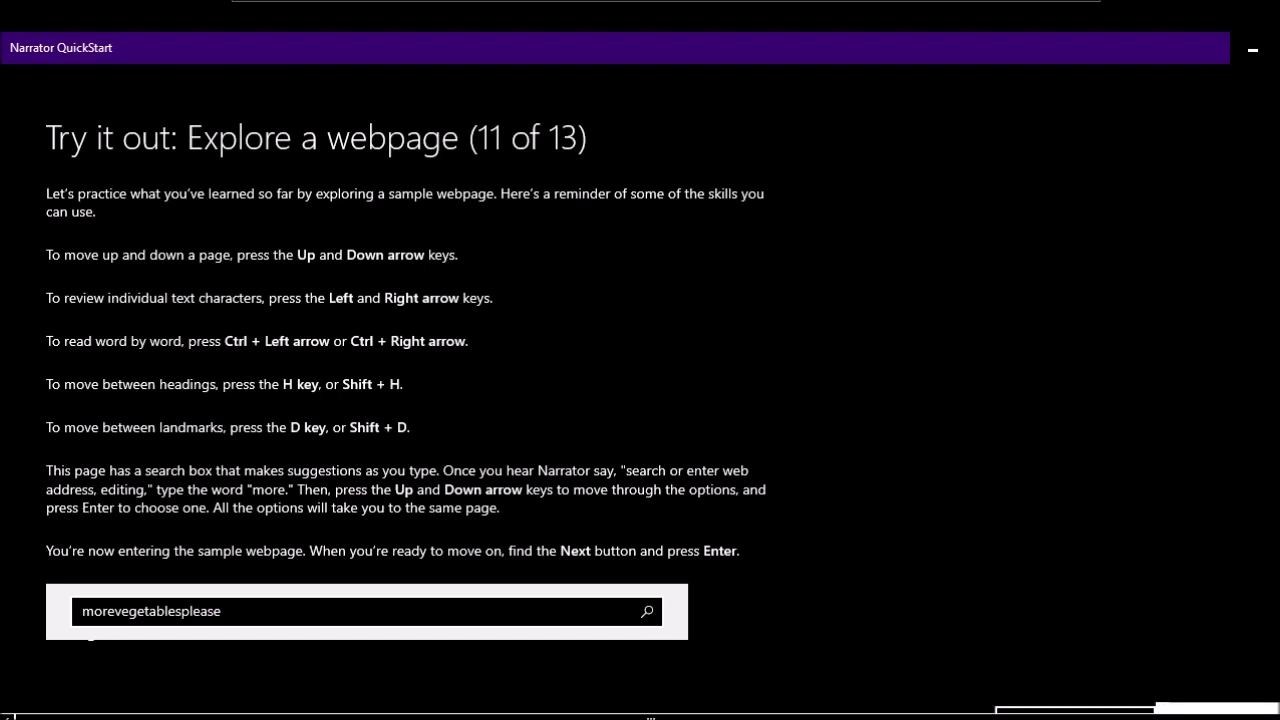
- Continue through the remaining guide pages to the Guide summary (13 of 13) and close the guide
key("Return")
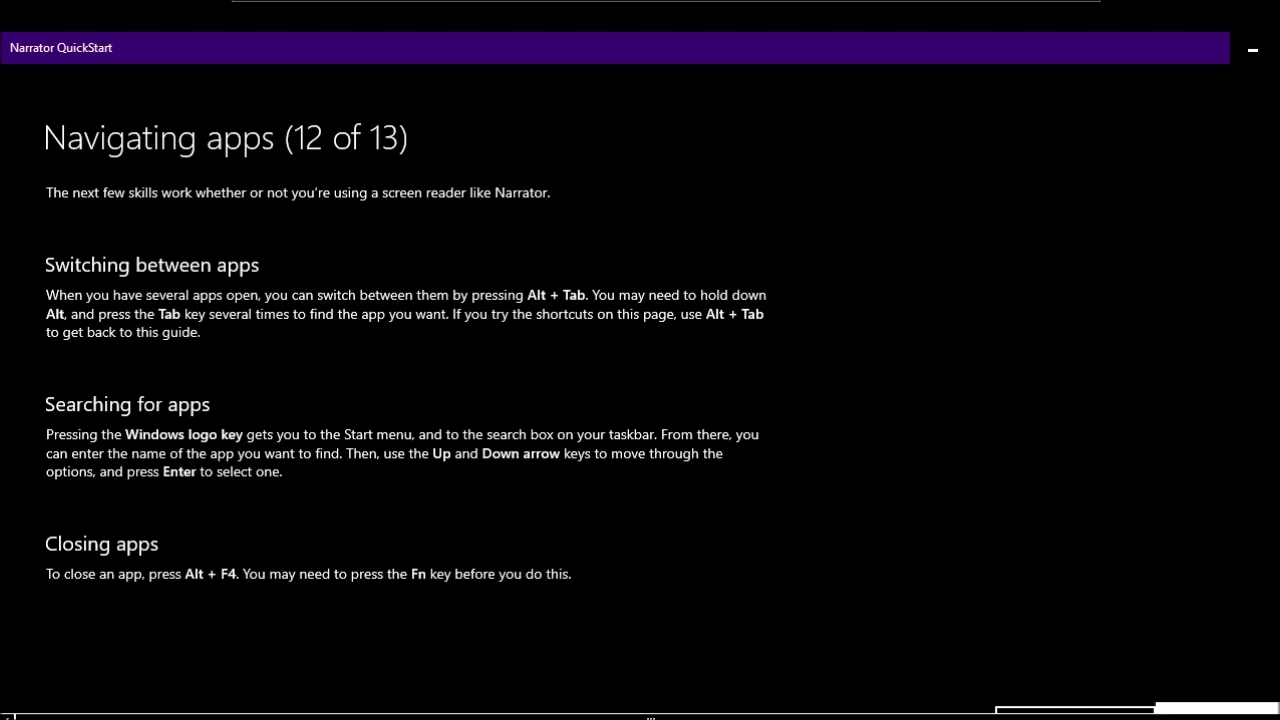
key("Return")
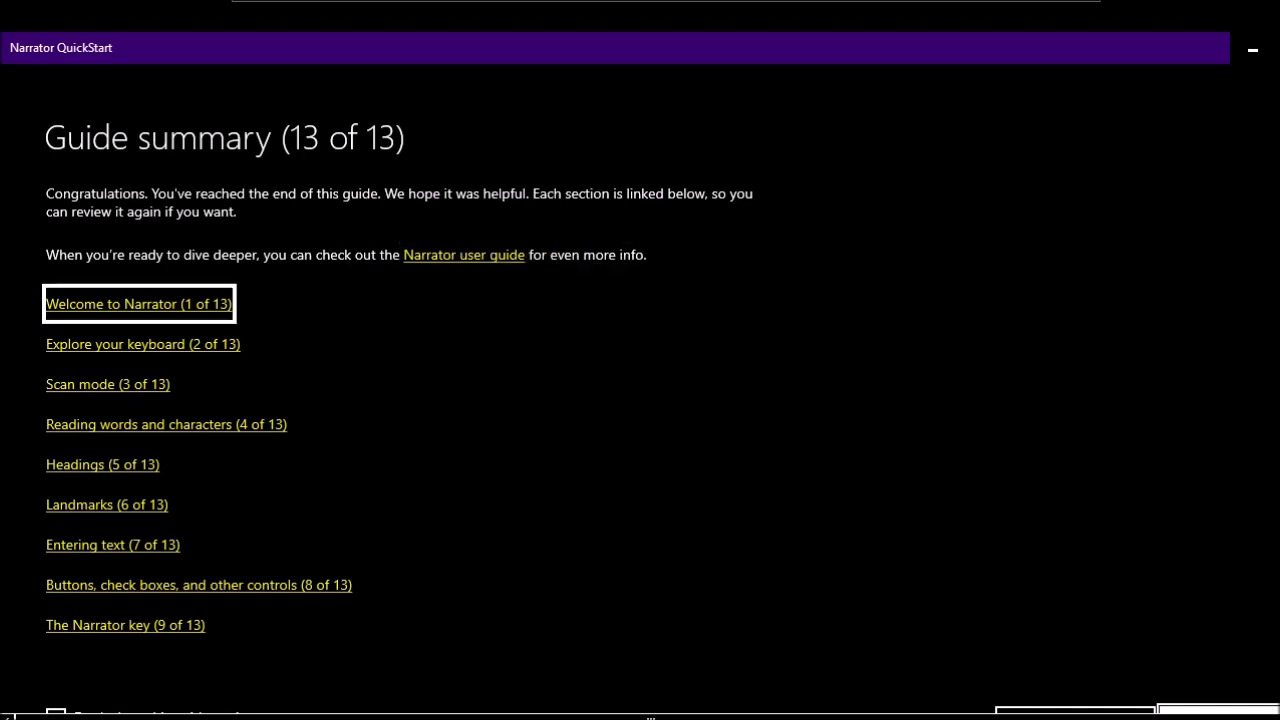
key("Tab")
key("Tab")
key("Tab")
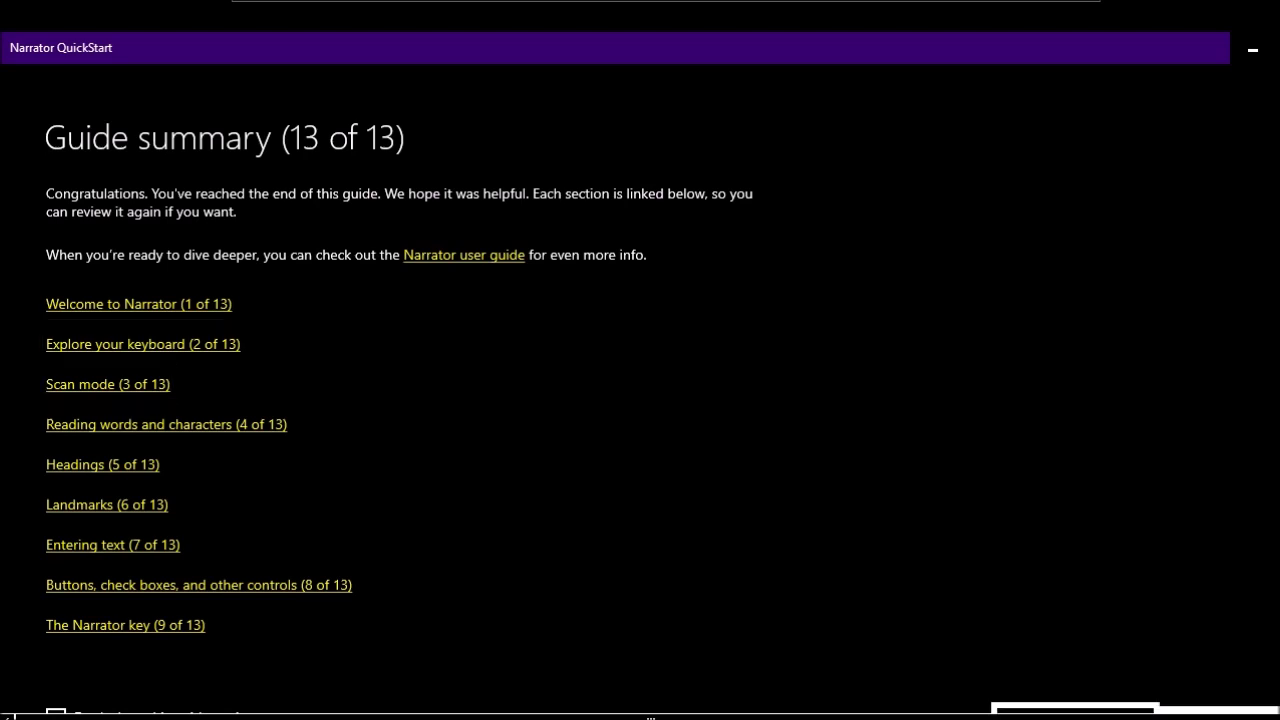
key("Tab")
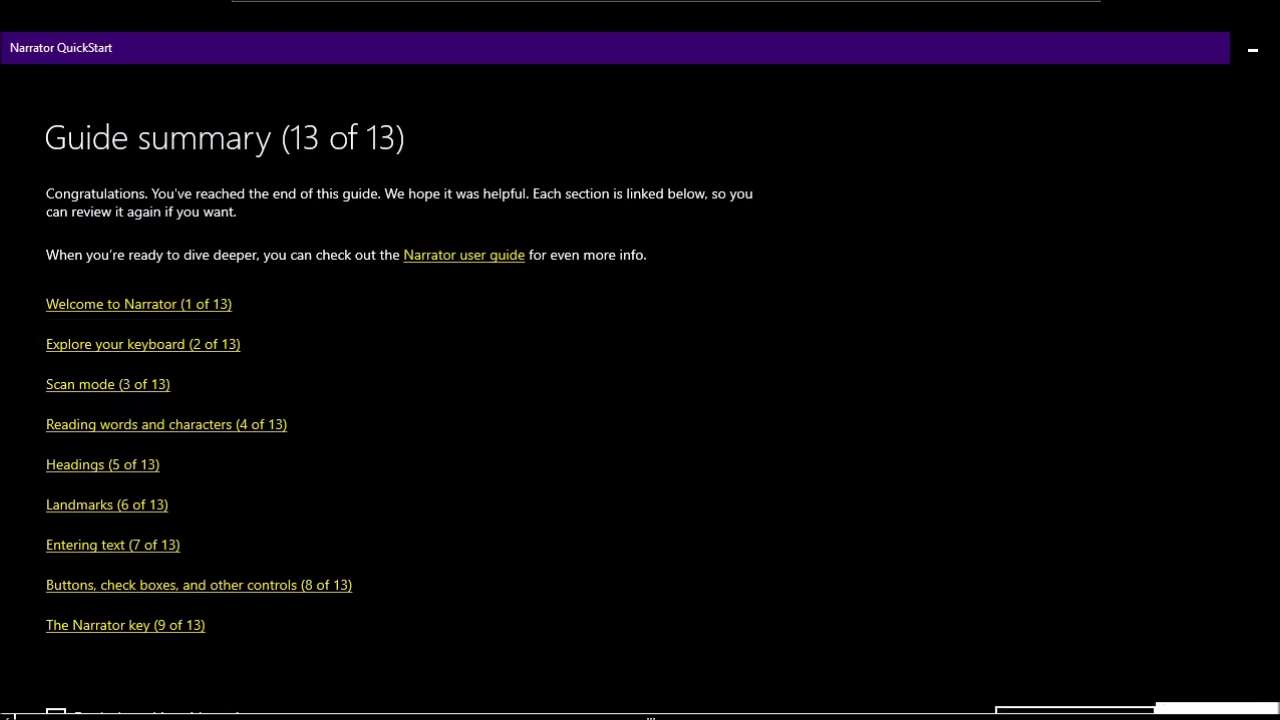
key("shift+Tab")
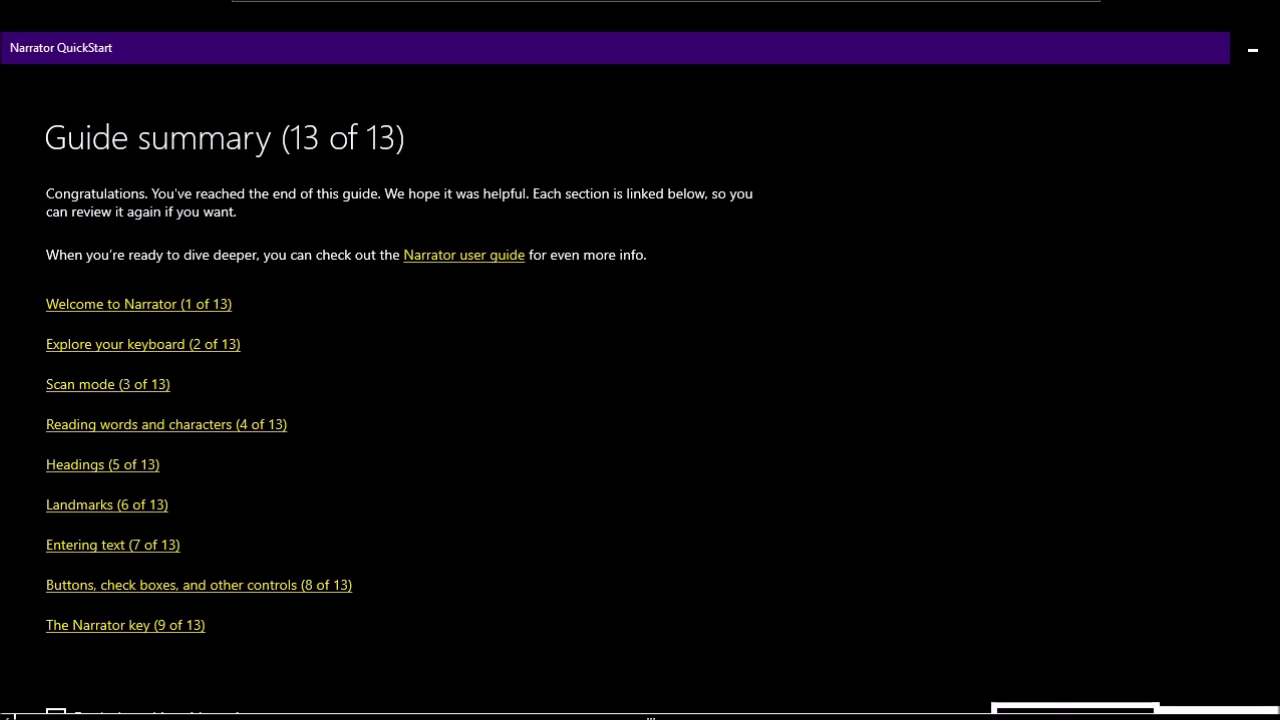
key("Tab")
key("Return")
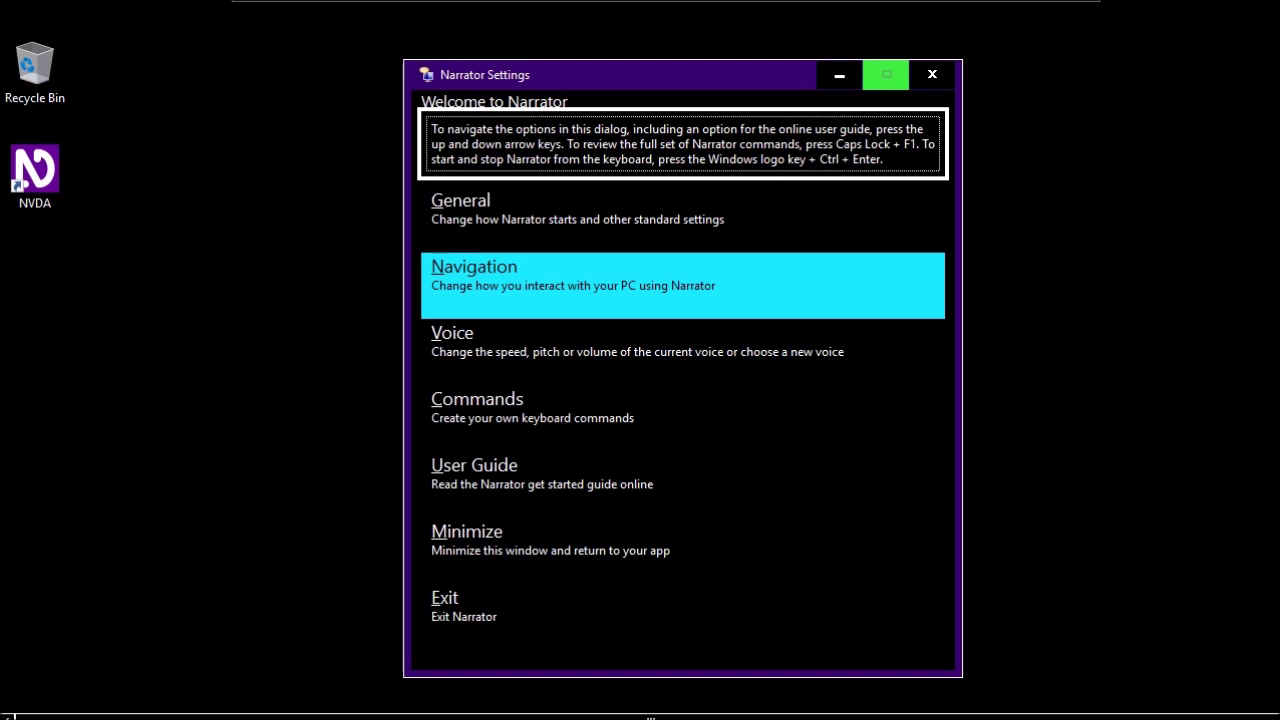
- Go through the entries of the Narrator Settings main page one by one, from General down to Minimize
key("Down")
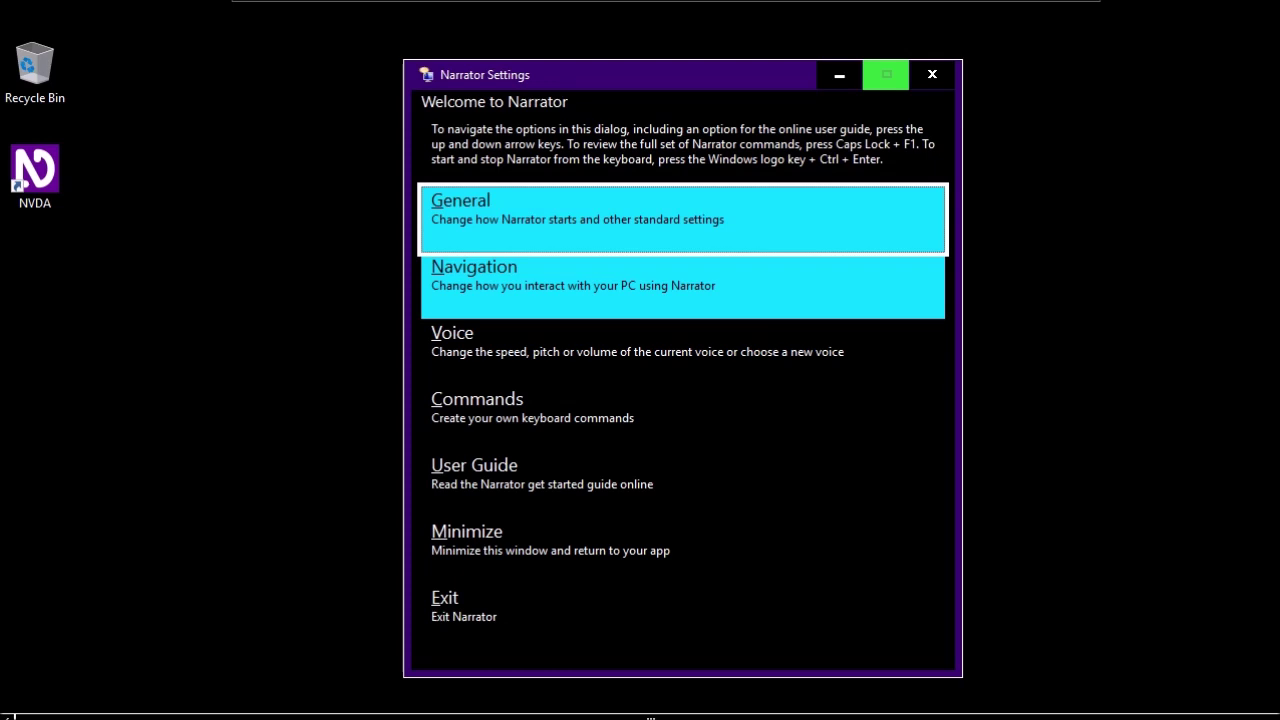
key("Down")
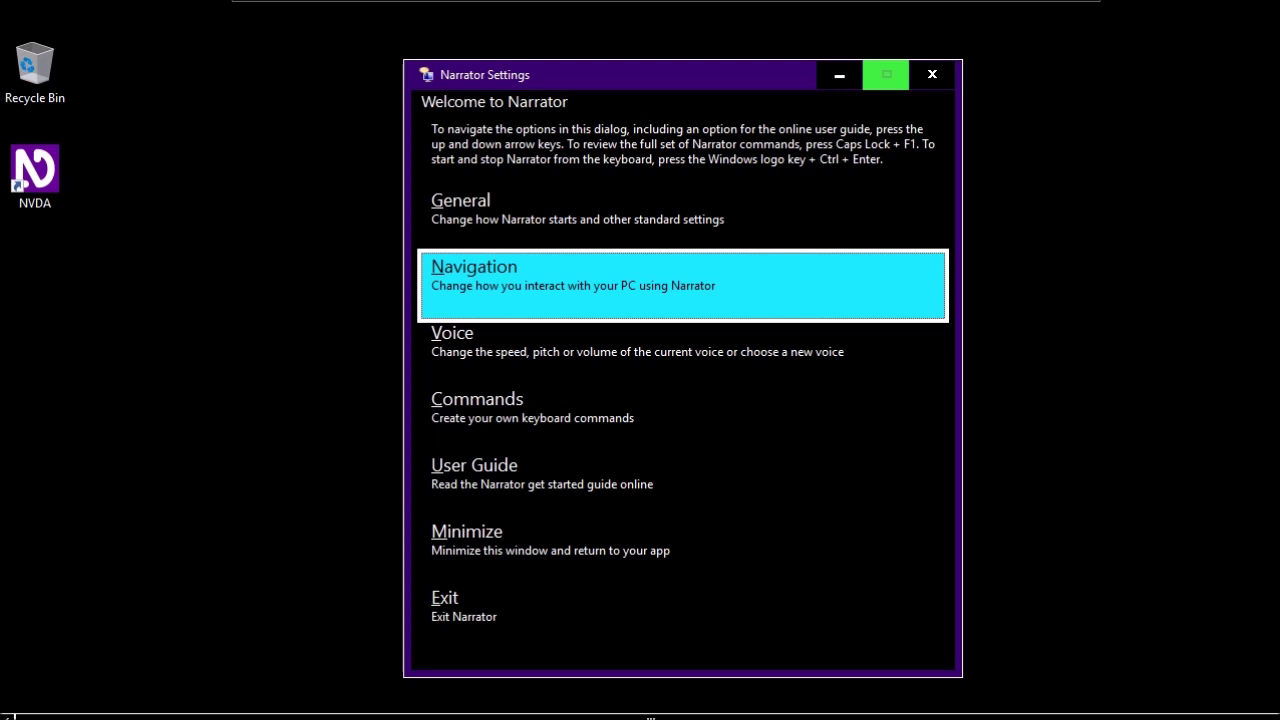
key("Down")
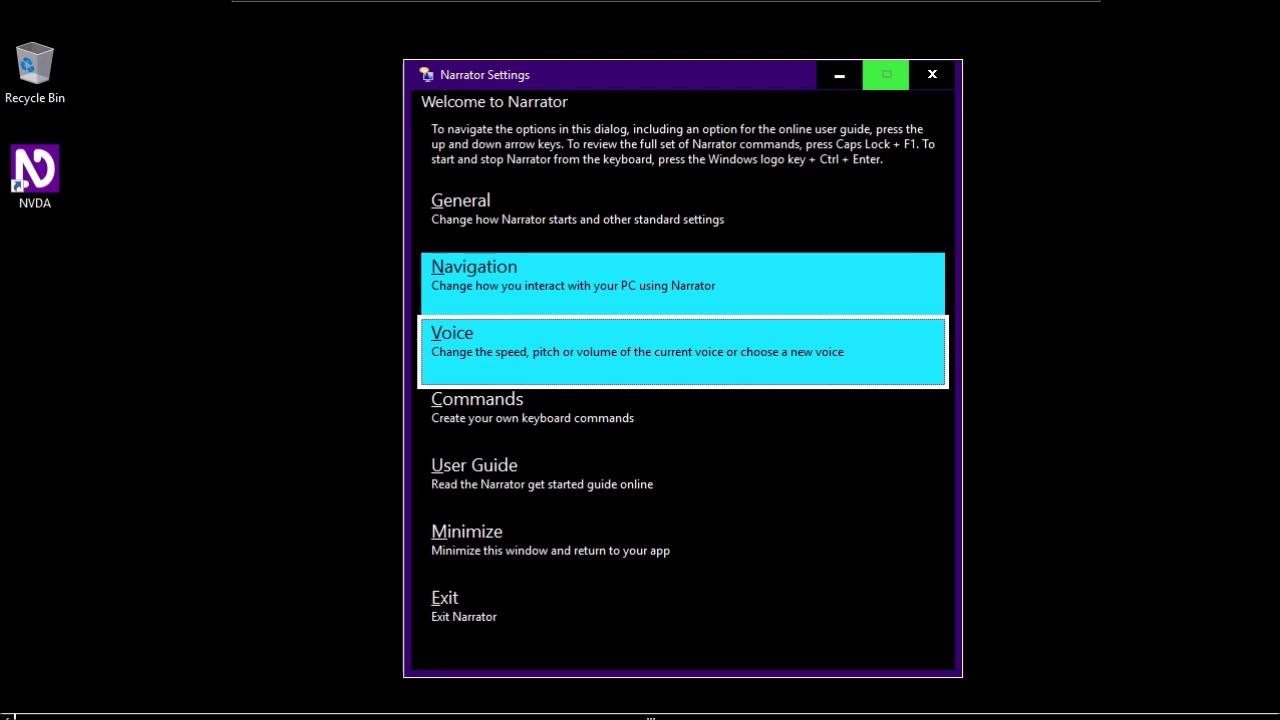
key("Down")
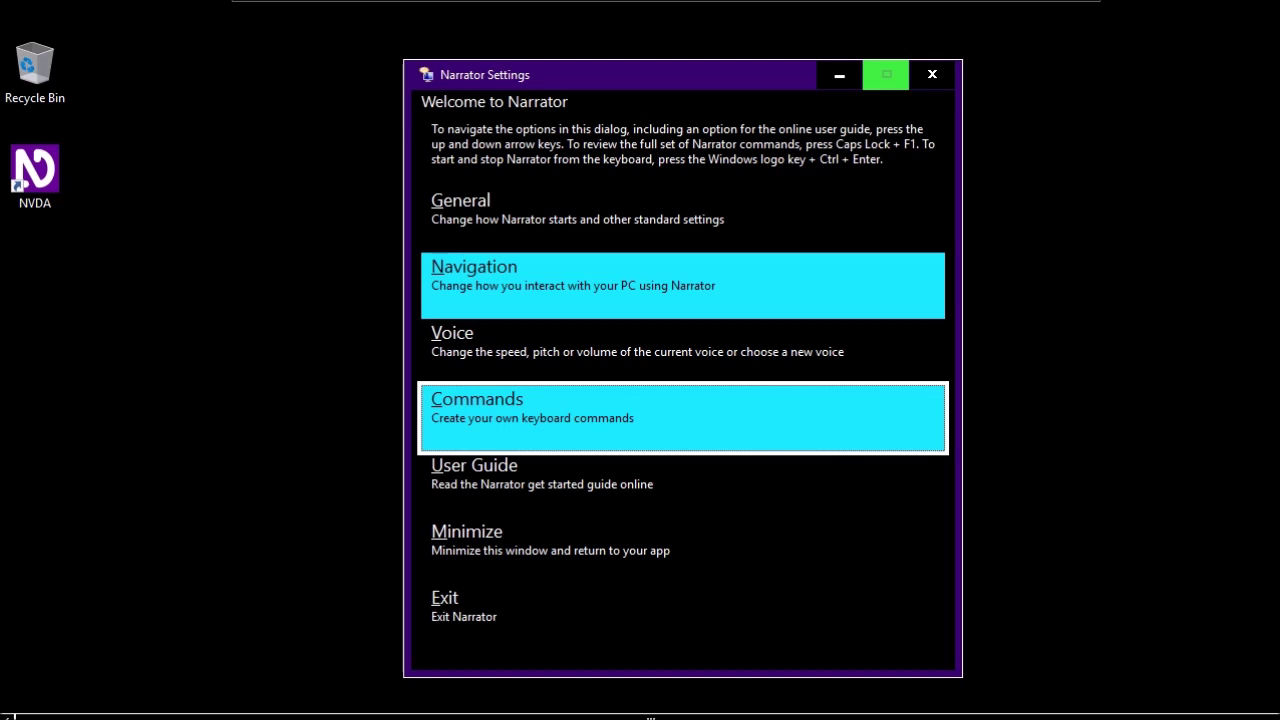
key("Down")
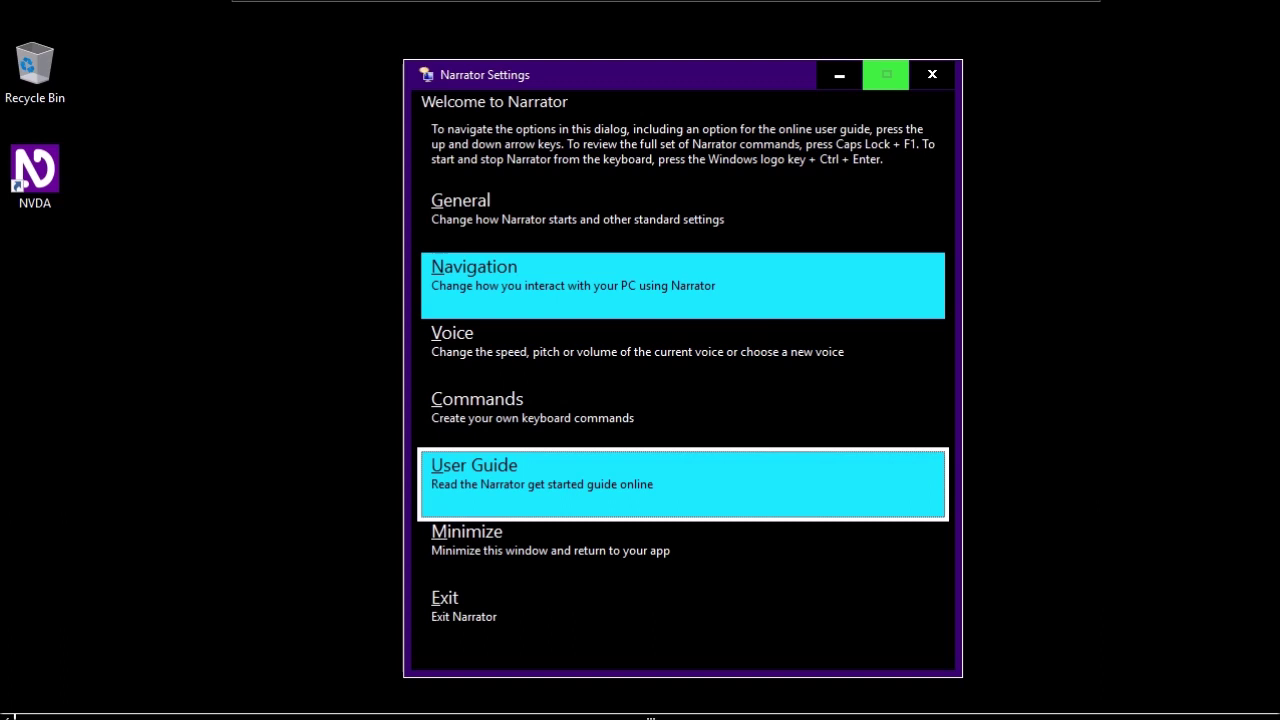
key("Down")
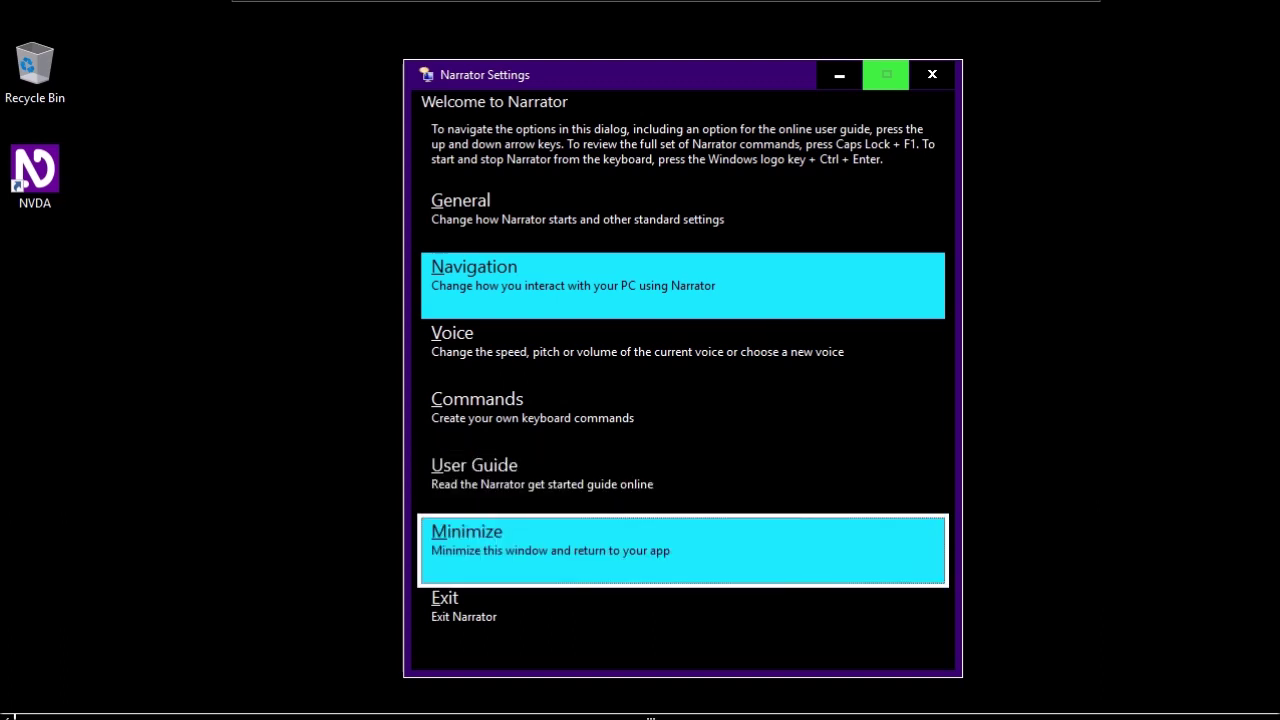
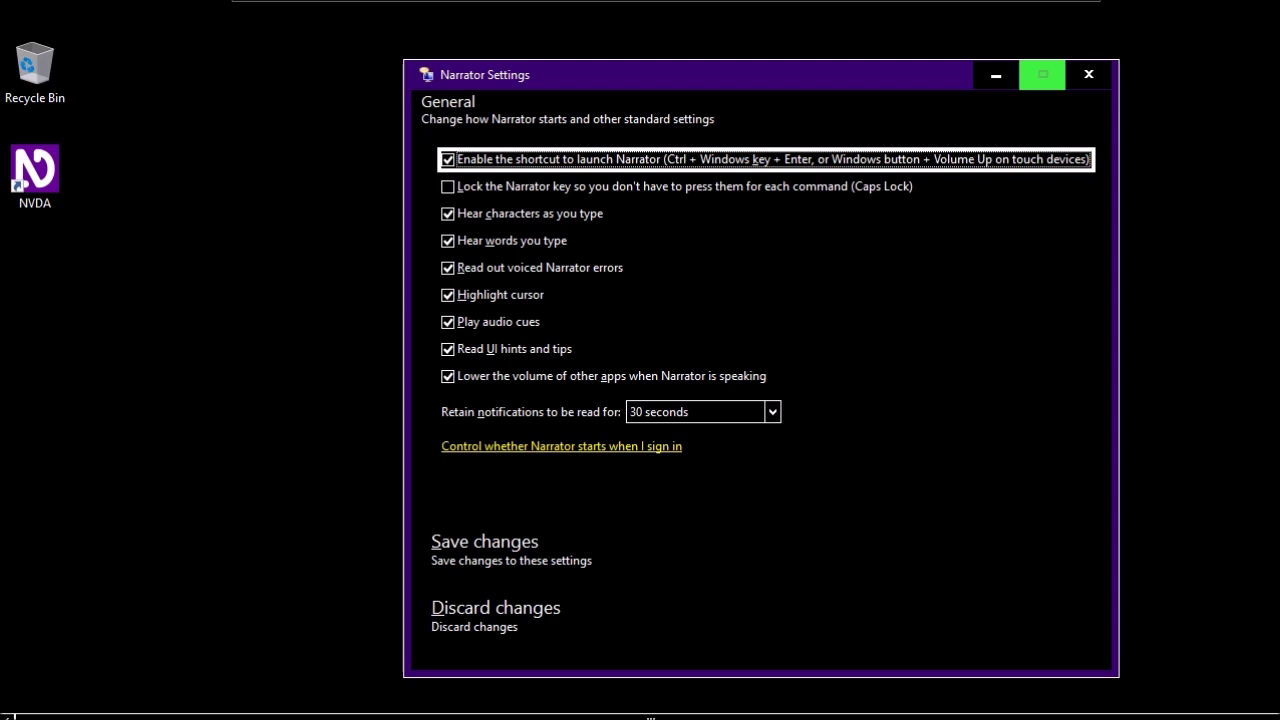
- Examine each General option in turn, from locking the Narrator key to the link controlling whether Narrator starts at sign-in
key("Tab")
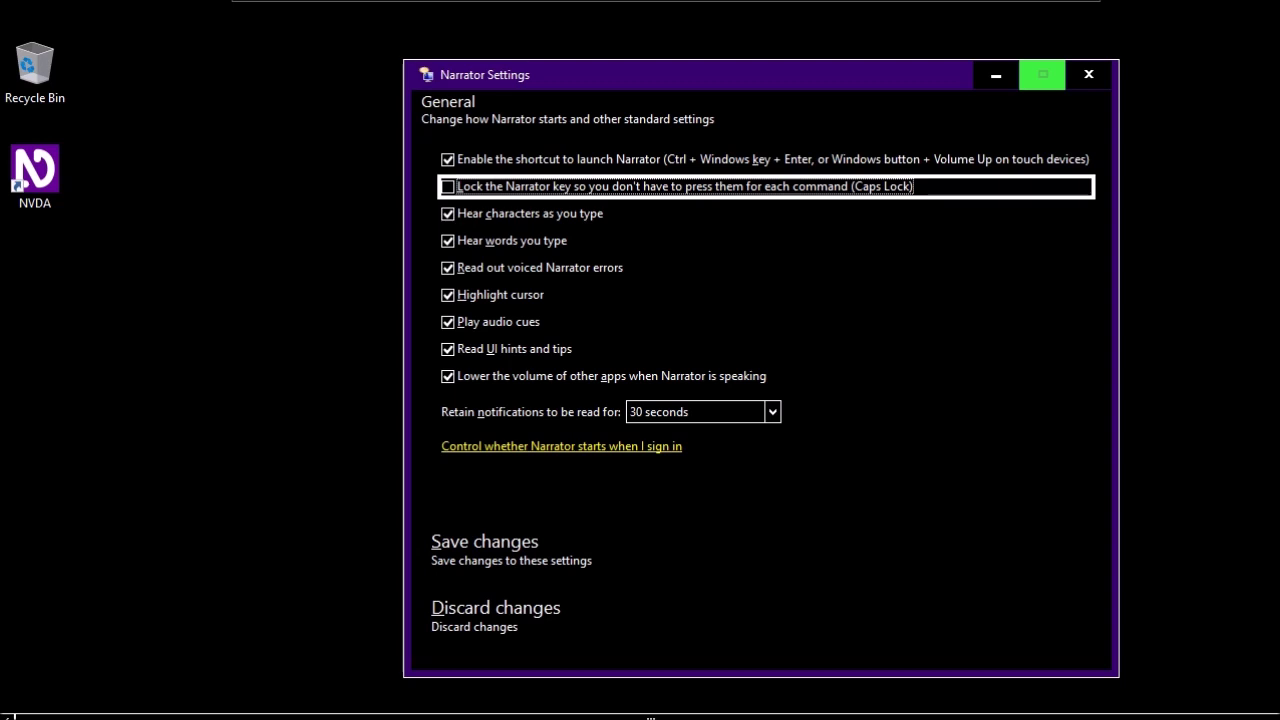
key("Tab")
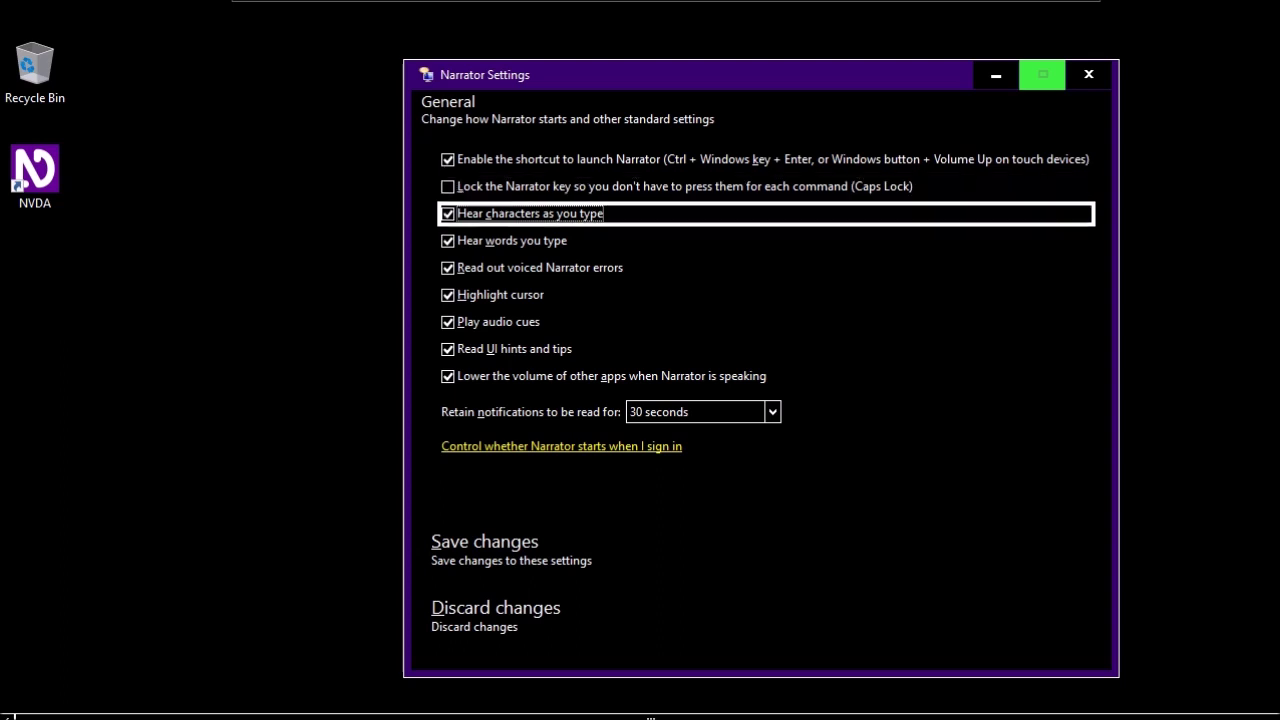
key("Tab")
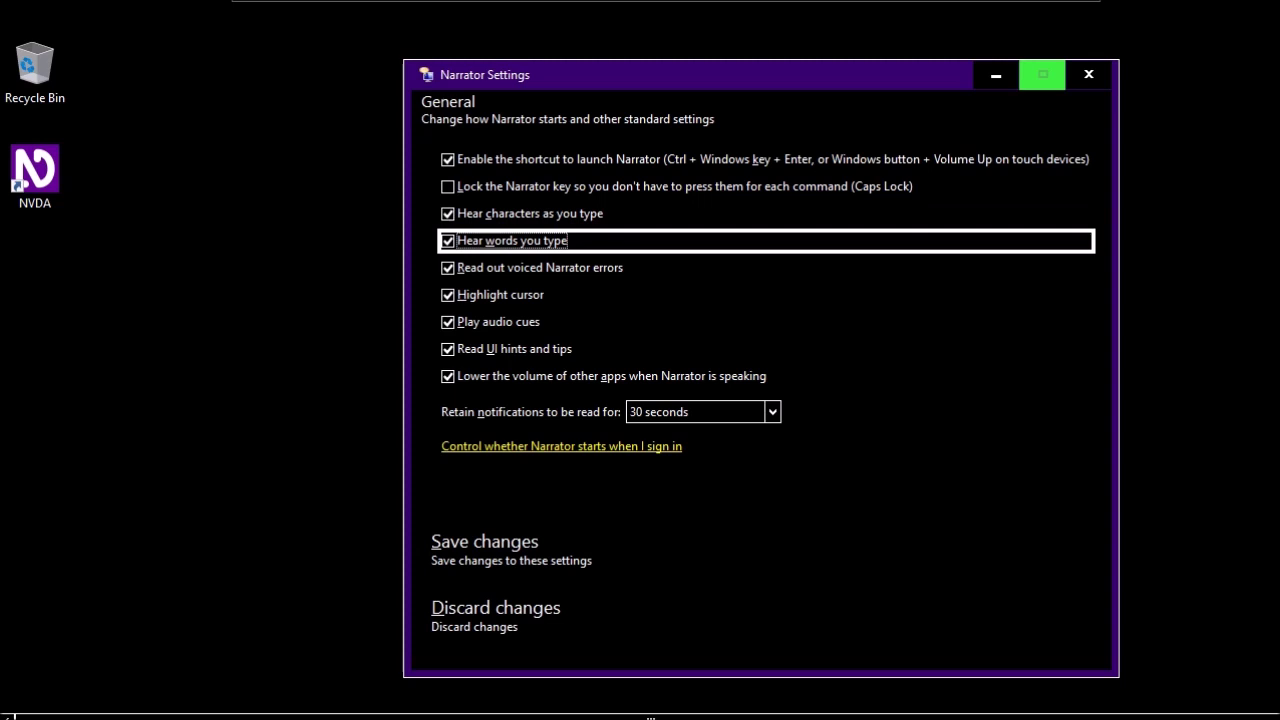
key("Tab")
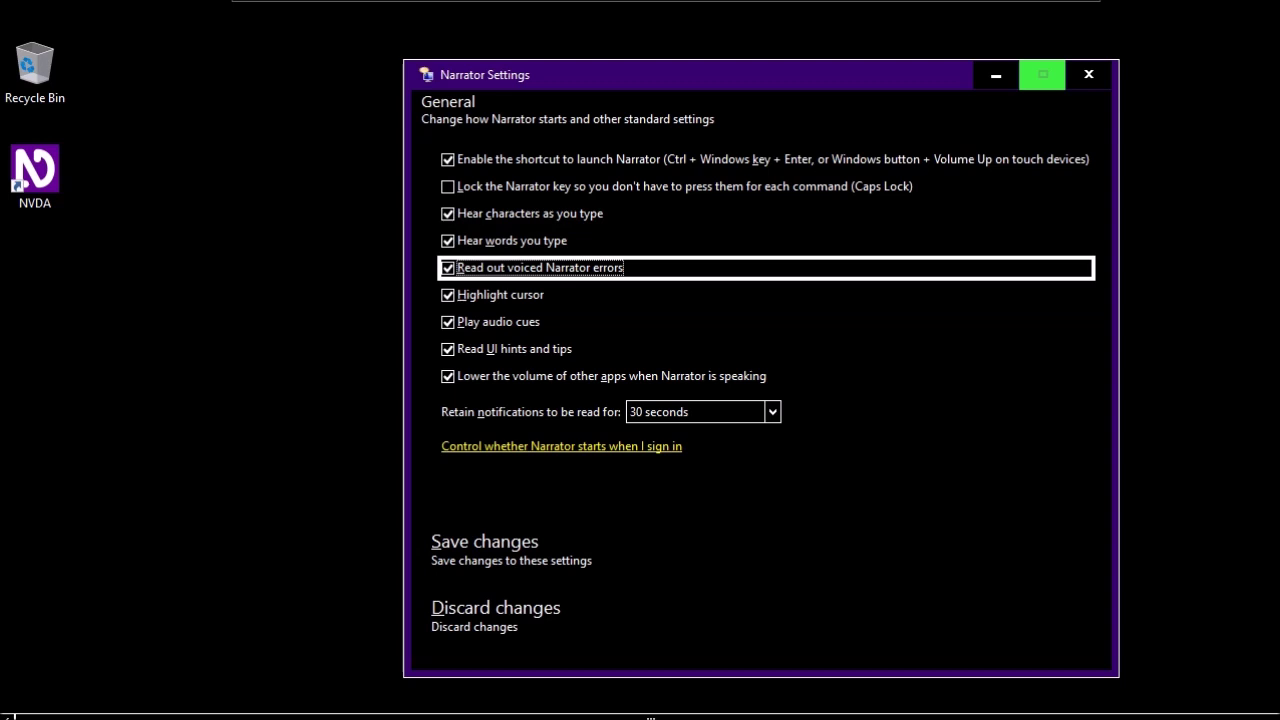
key("Tab")
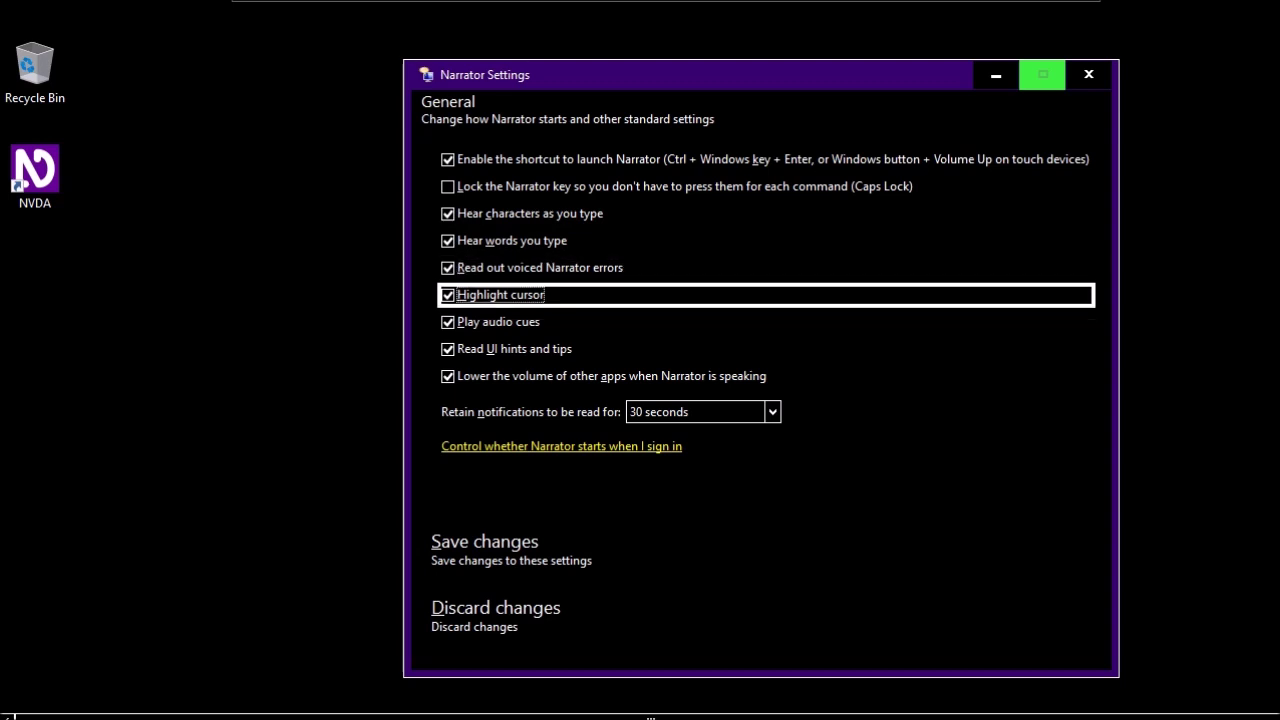
key("Tab")
key("Tab")
key("shift+Tab")
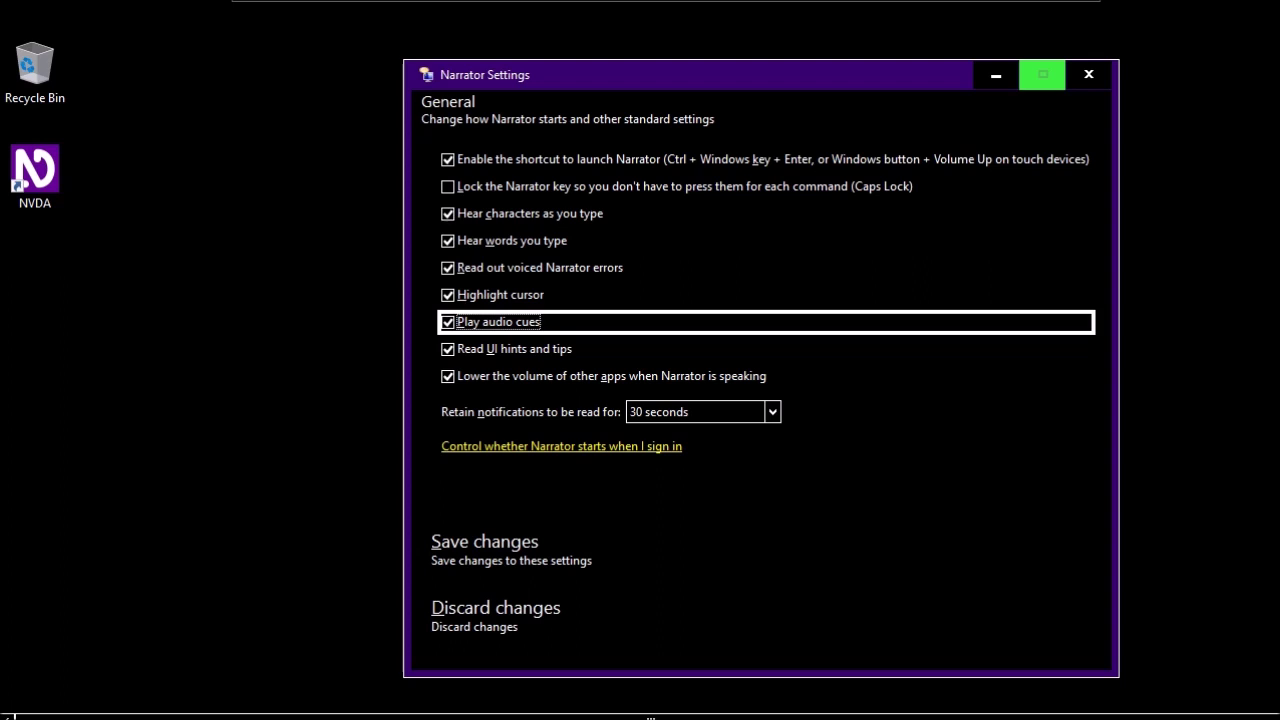
key("Tab")
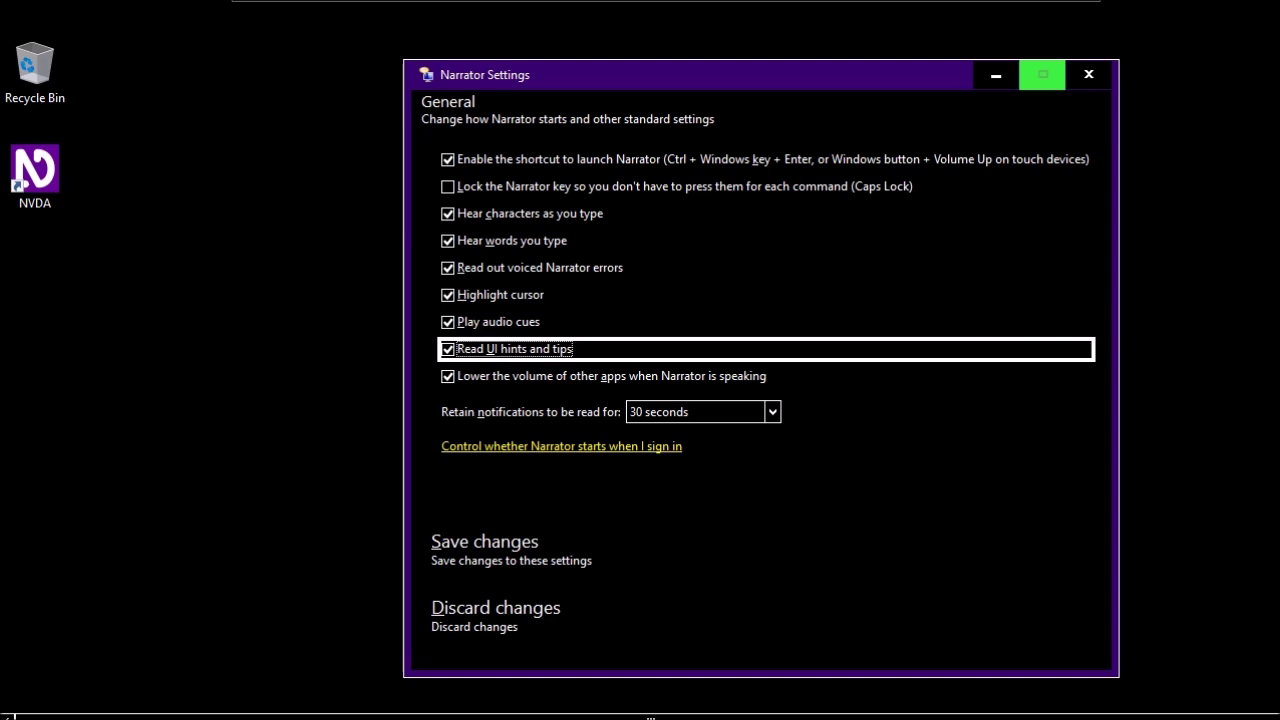
key("Tab")
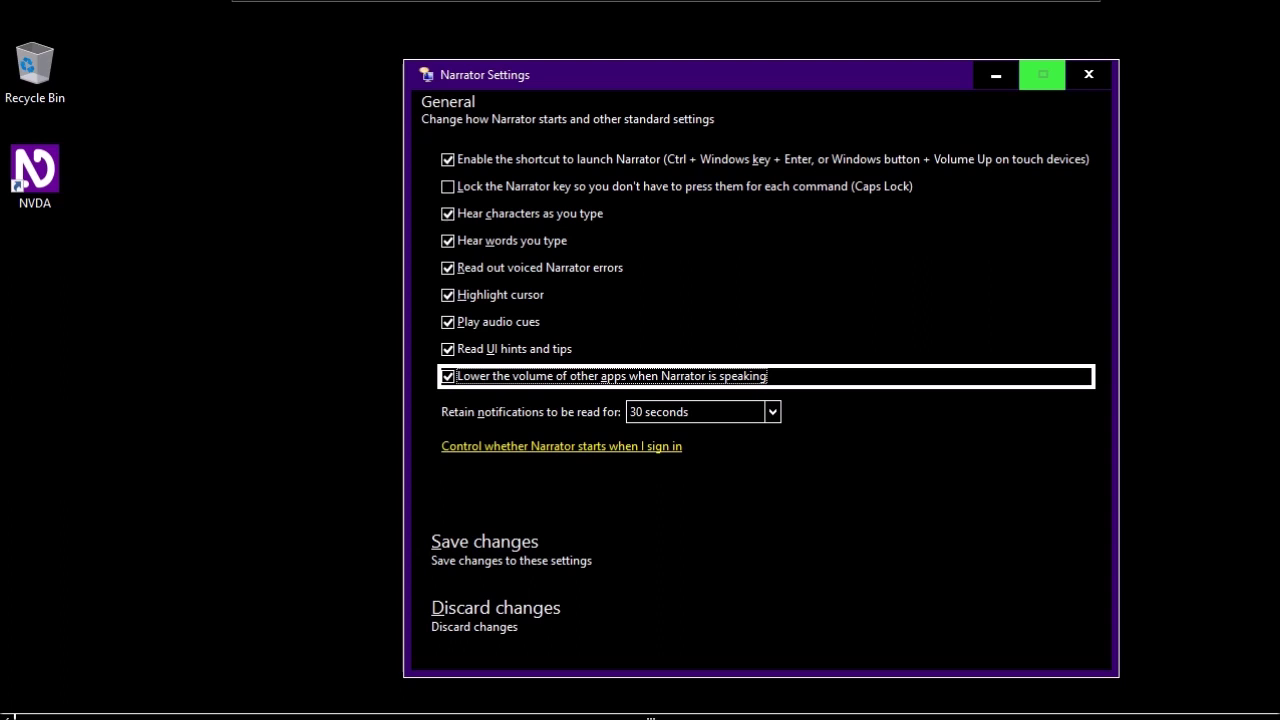
key("Tab")
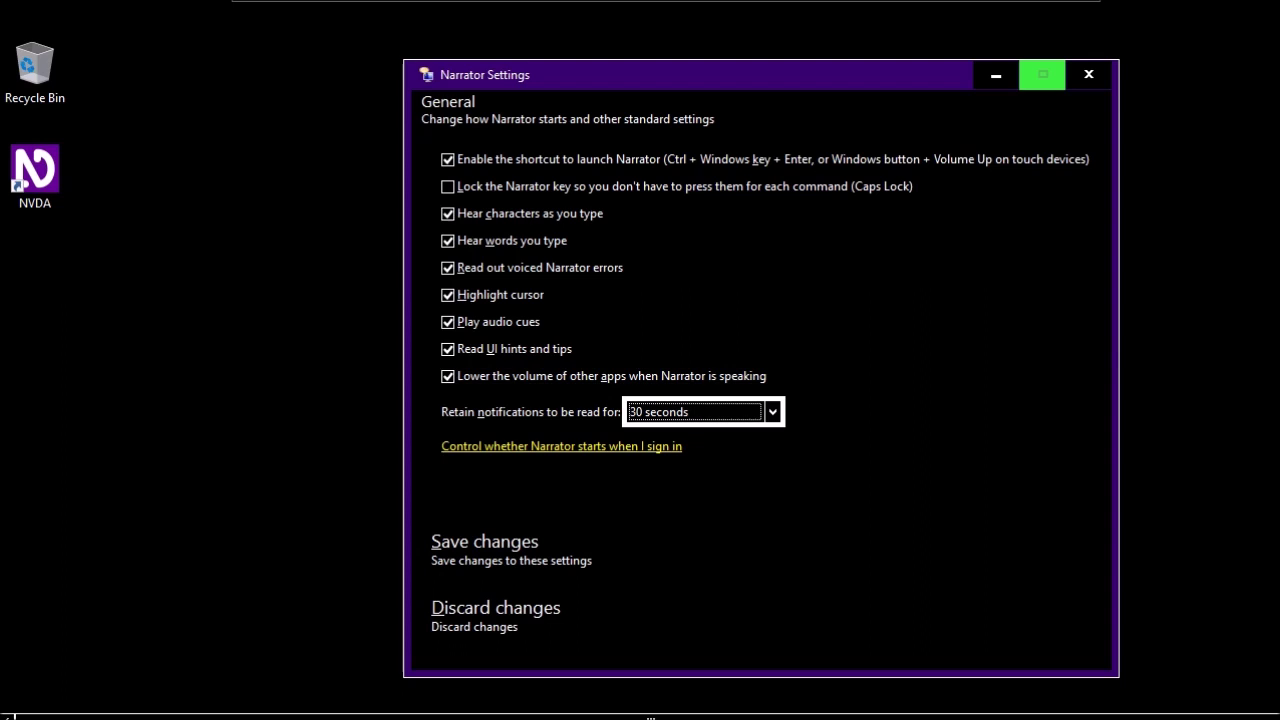
key("Tab")
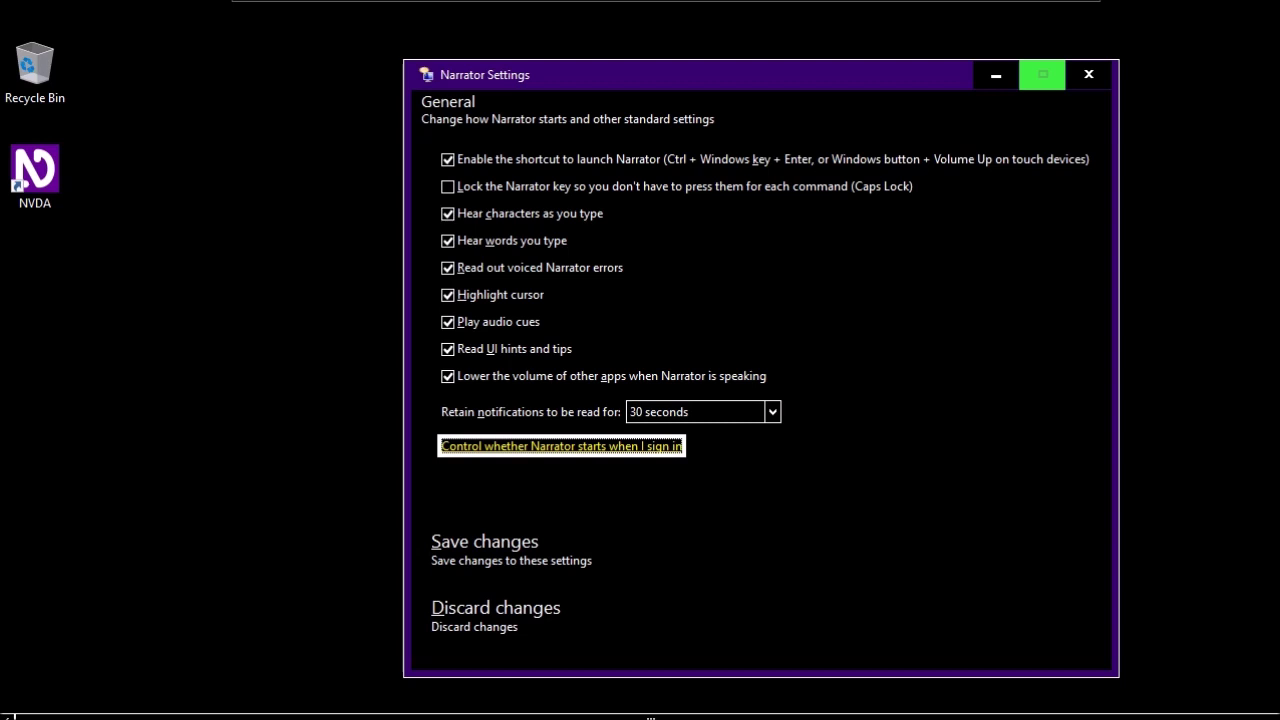
- Save the General settings and return to the Narrator Settings main page
key("Tab")
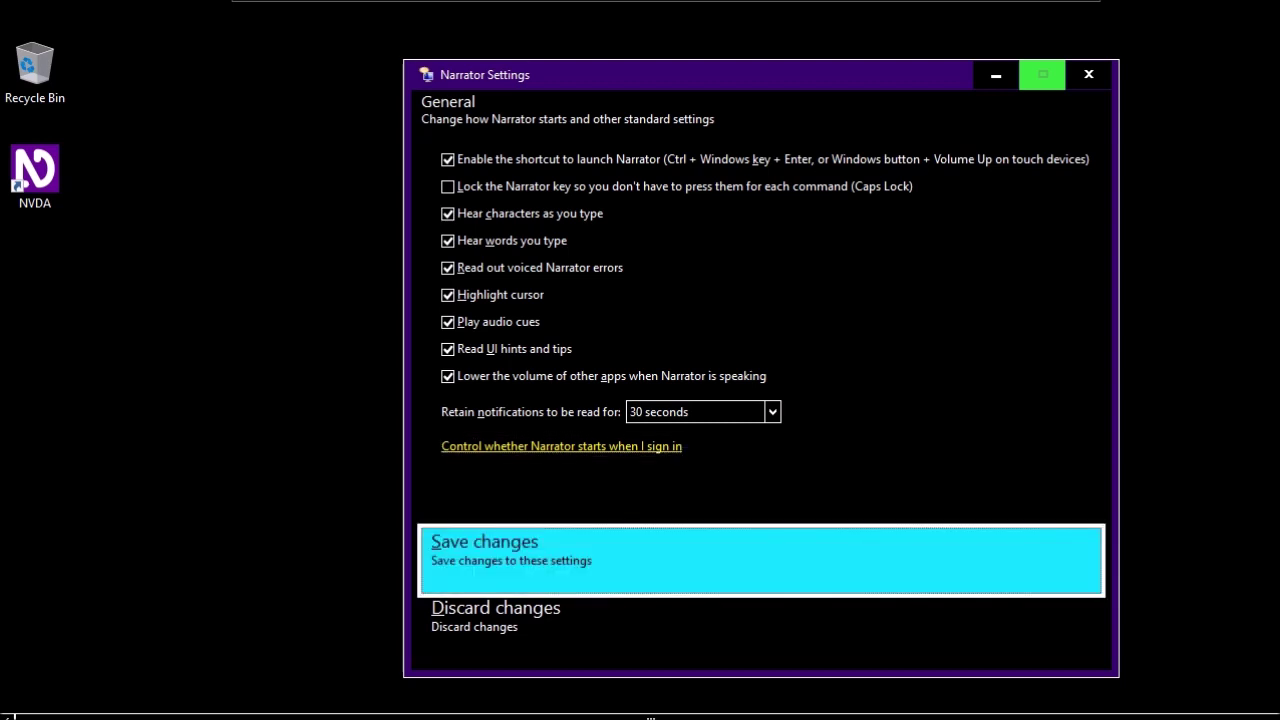
key("Tab")
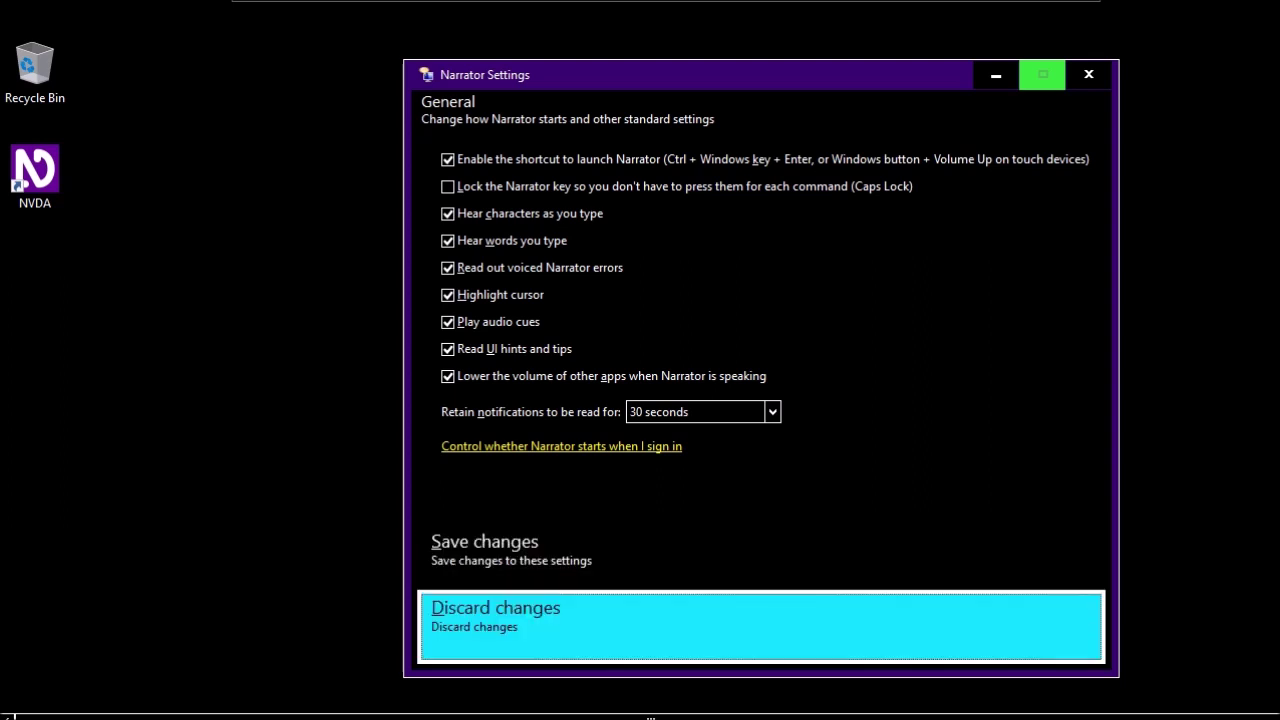
key("shift+Tab")
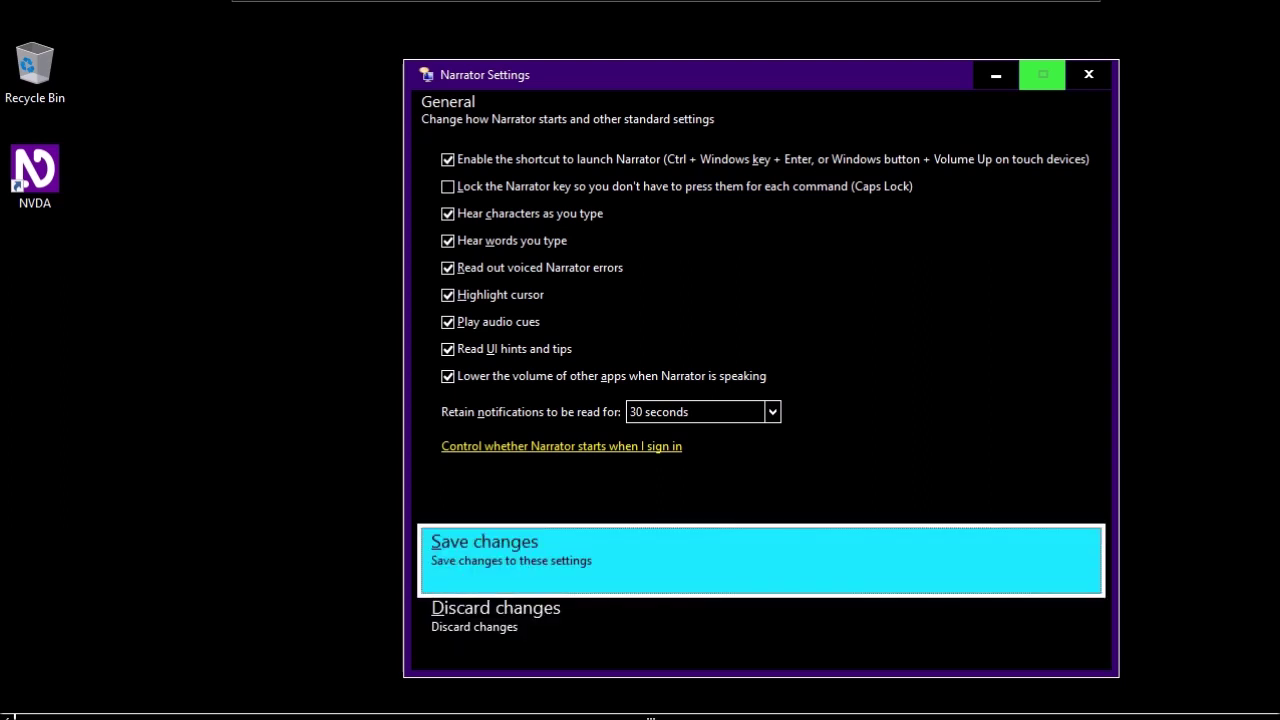
key("Return")
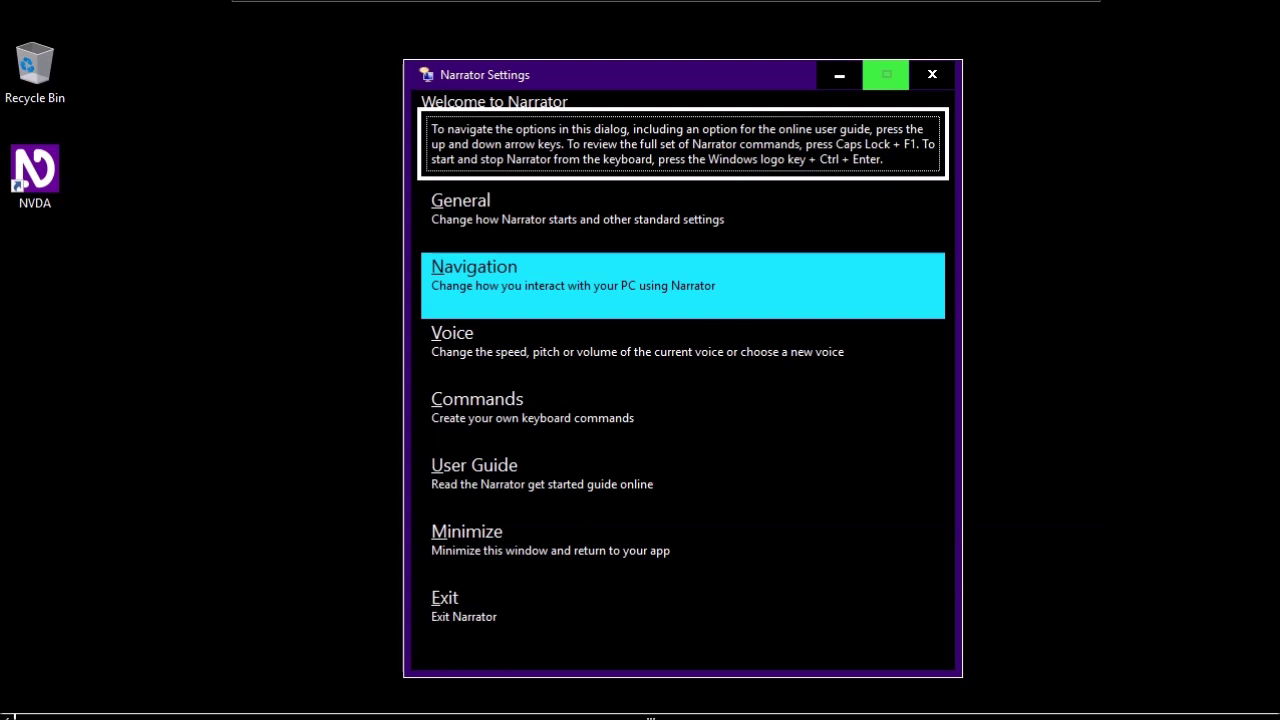
- Open the Navigation settings of Narrator
key("Down")
key("Down")
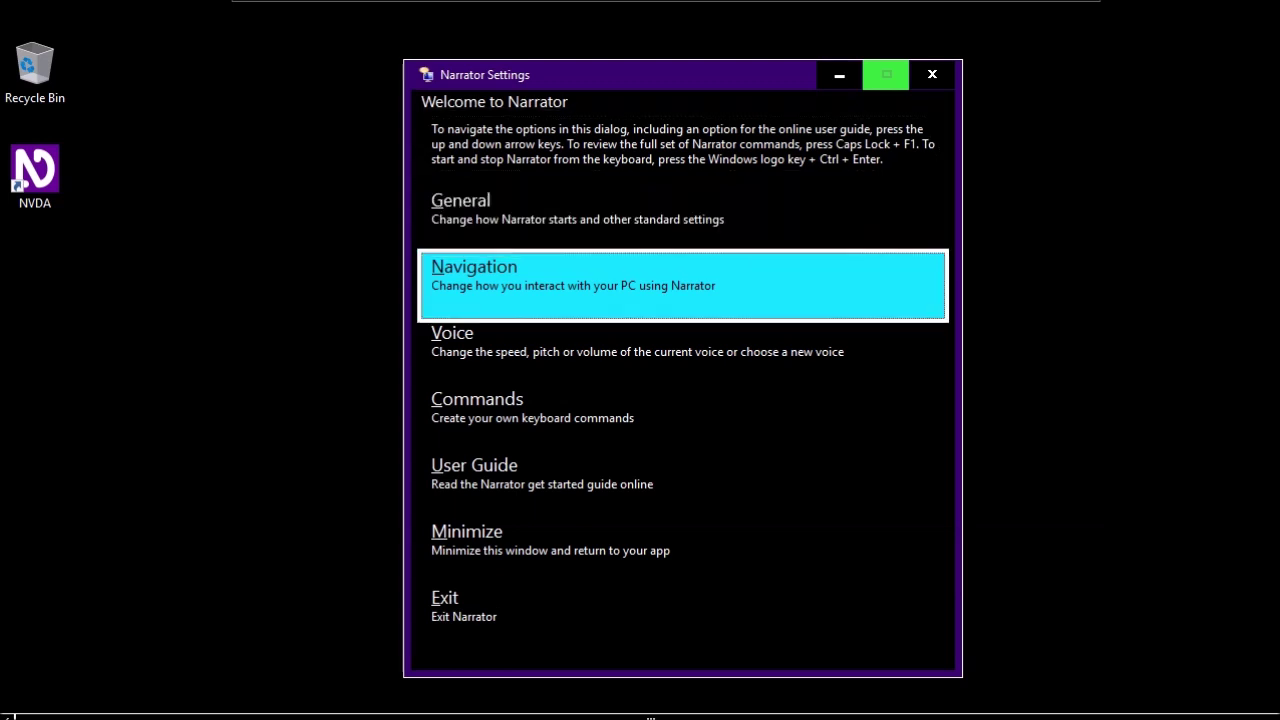
key("Return")
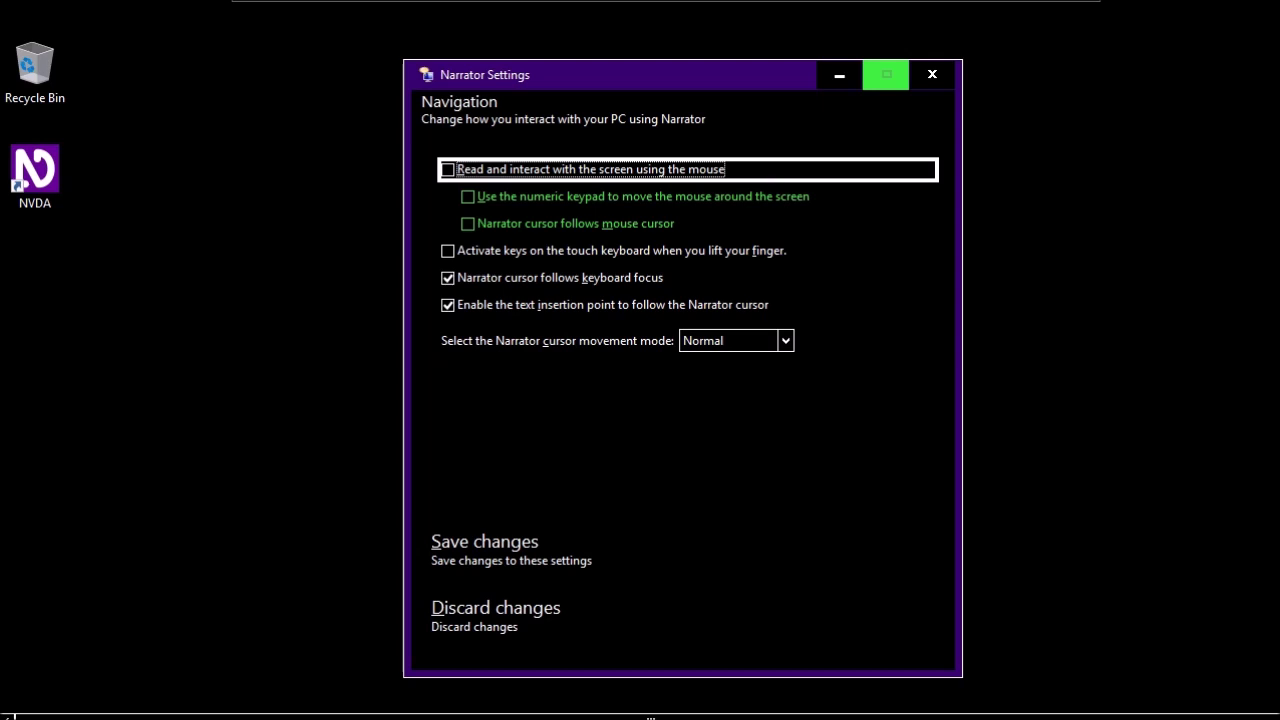
- Examine each Navigation option in turn down to the Narrator cursor movement mode, and save the settings
key("Tab")
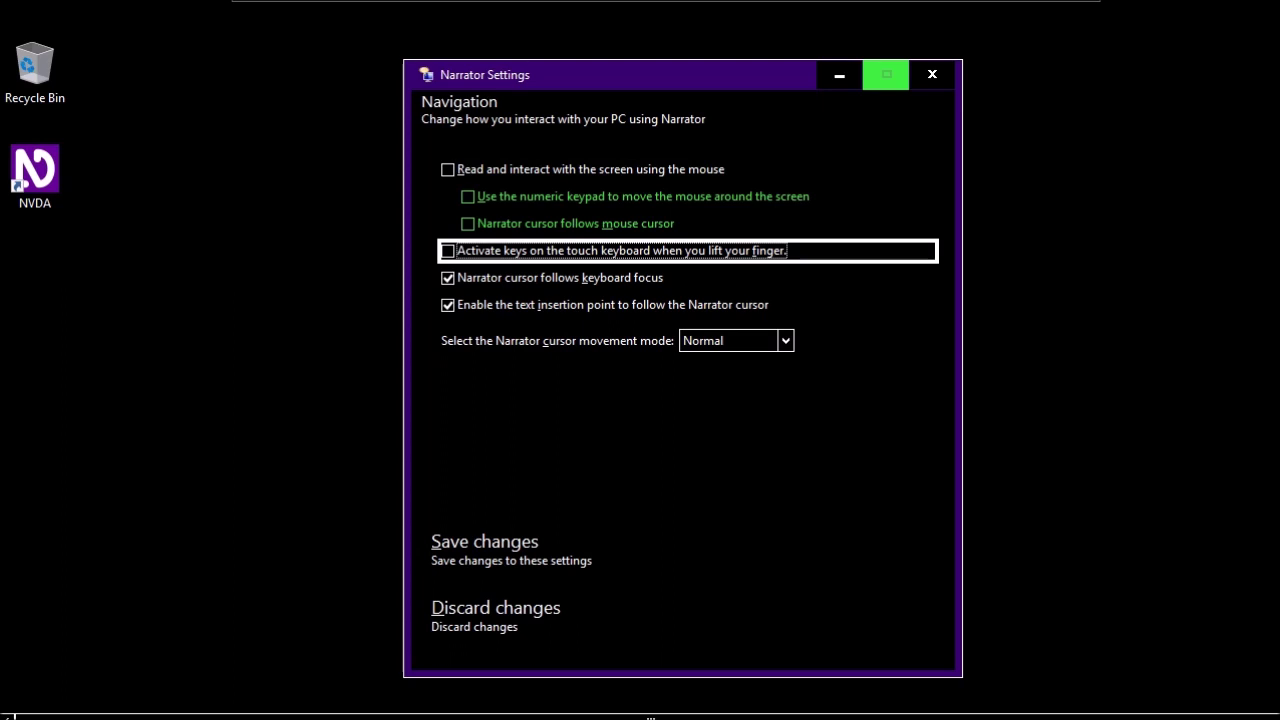
key("Tab")
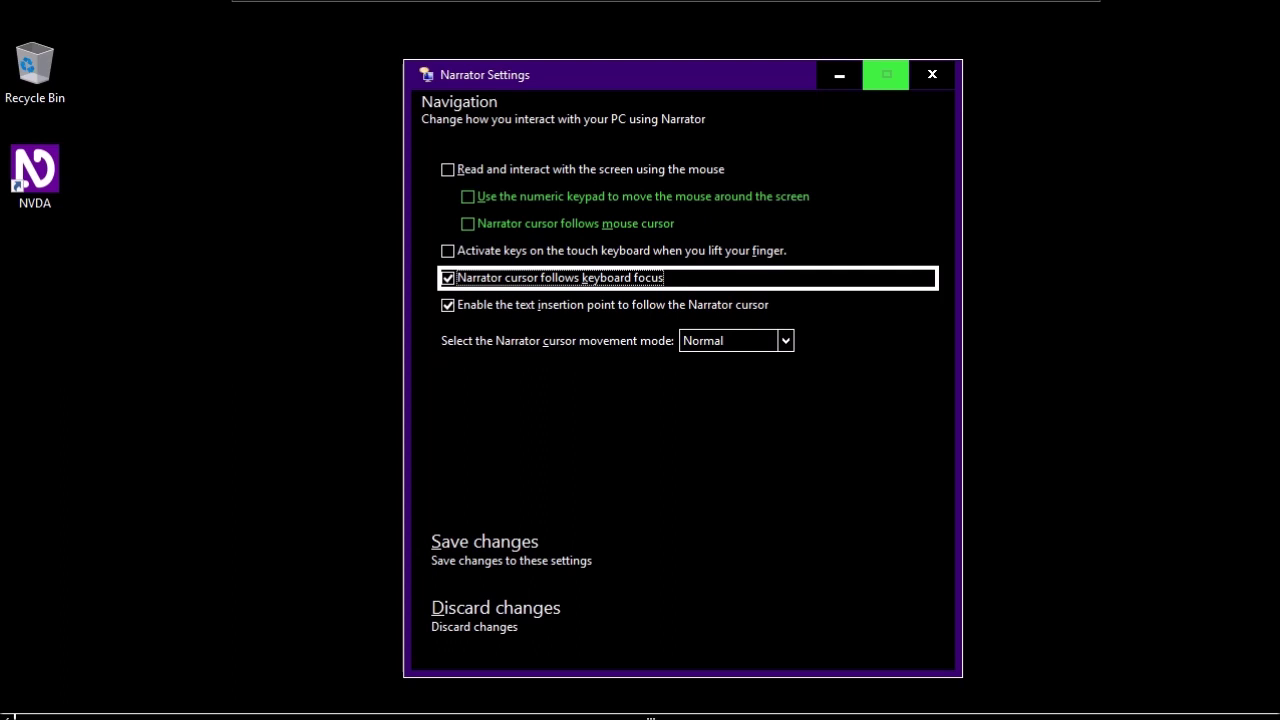
key("Tab")
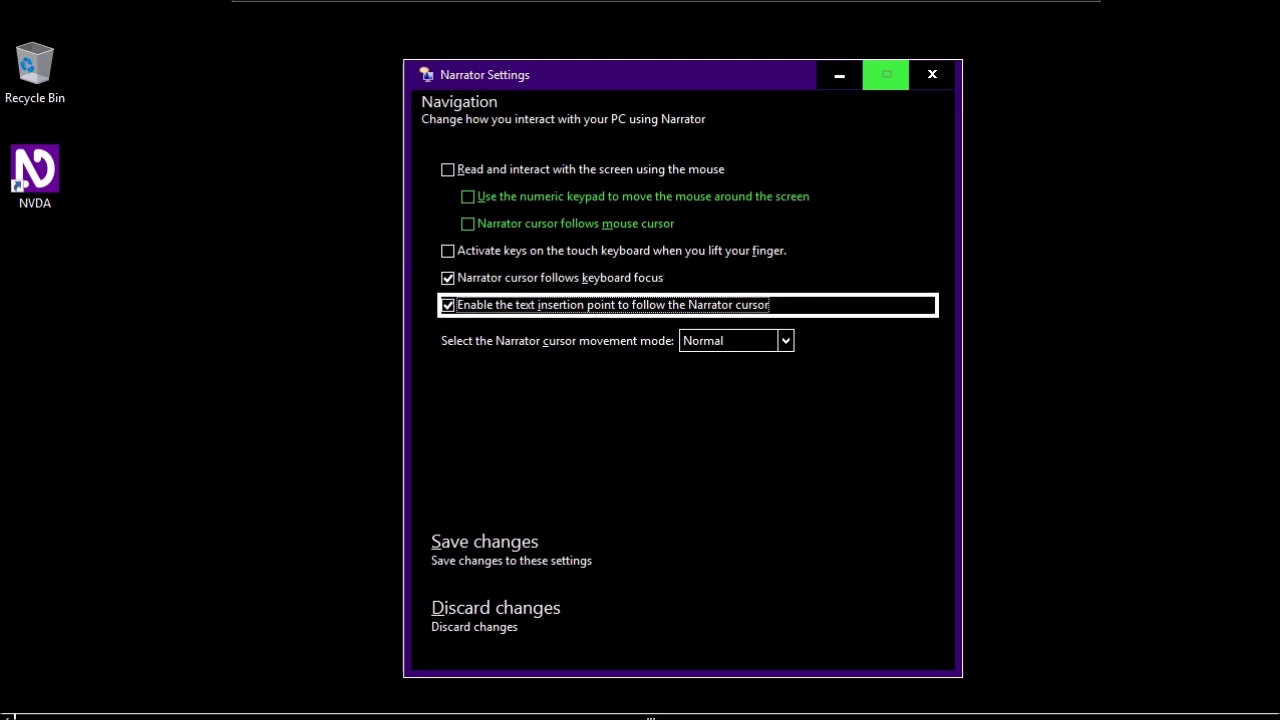
key("Tab")
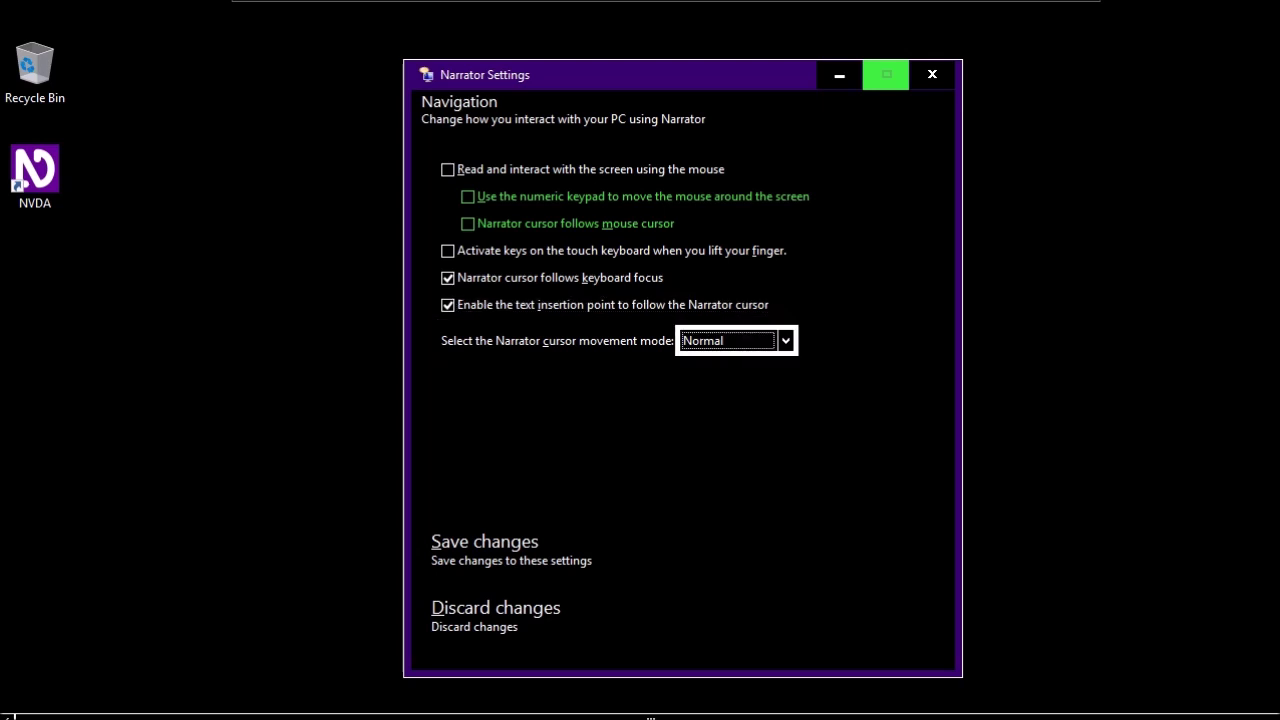
key("Tab")
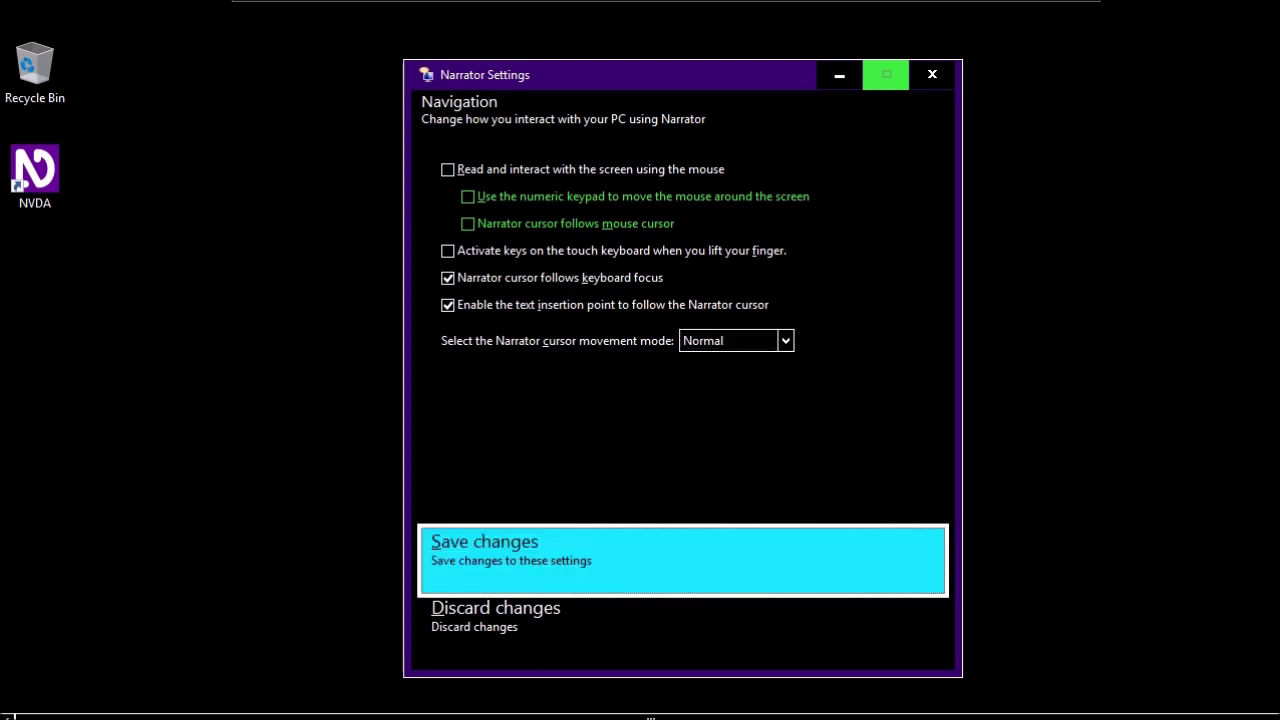
key("Return")
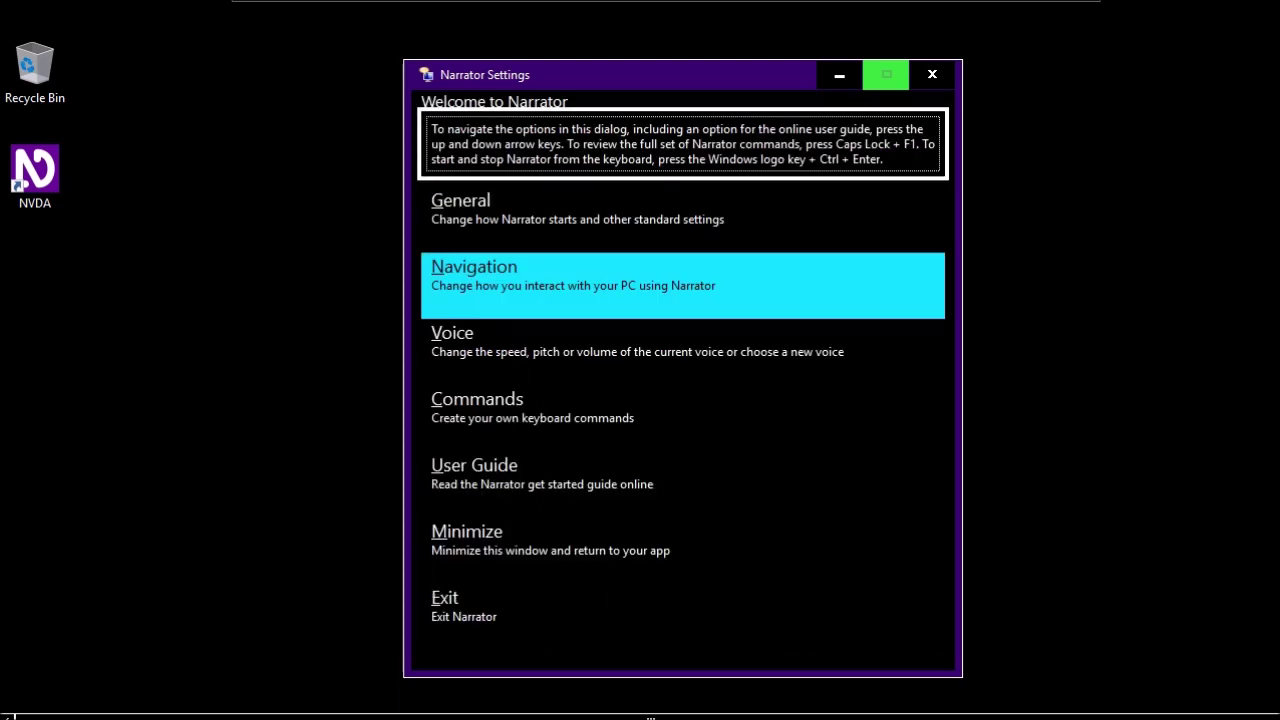
- Open the Voice settings of Narrator and raise the voice speed by one tick mark
key("Down")
key("Down")
key("Down")
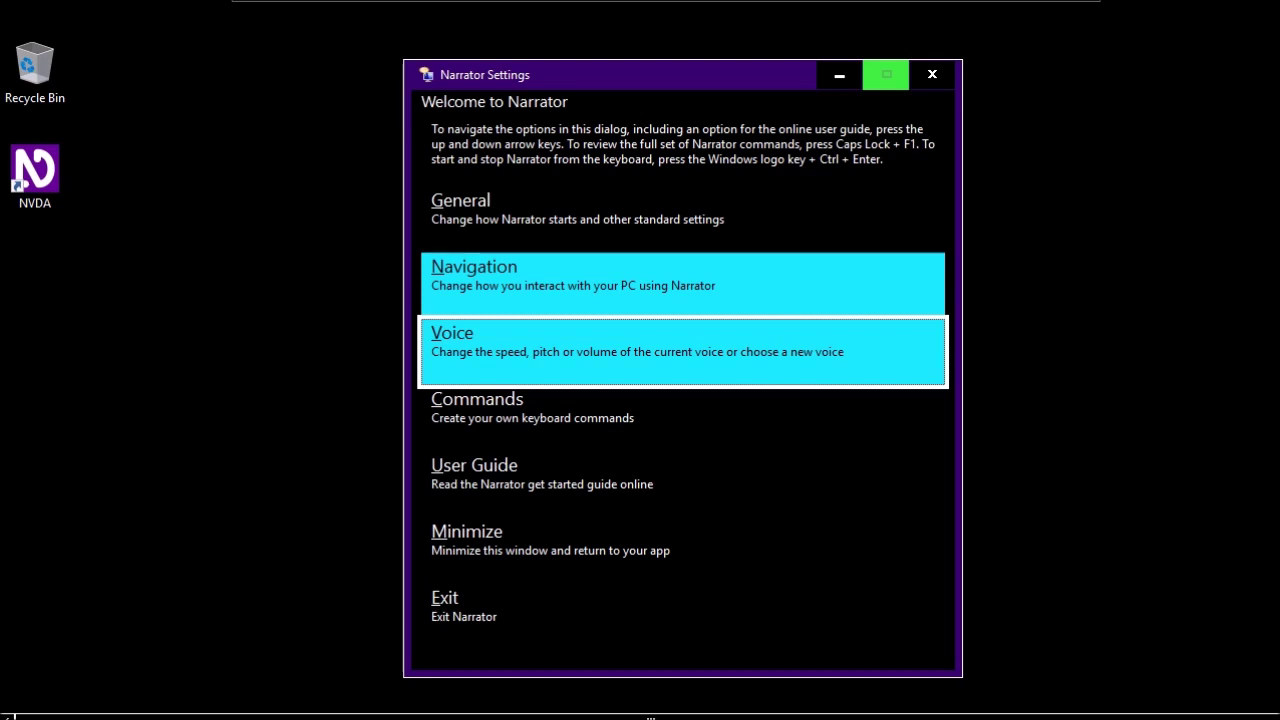
key("Return")
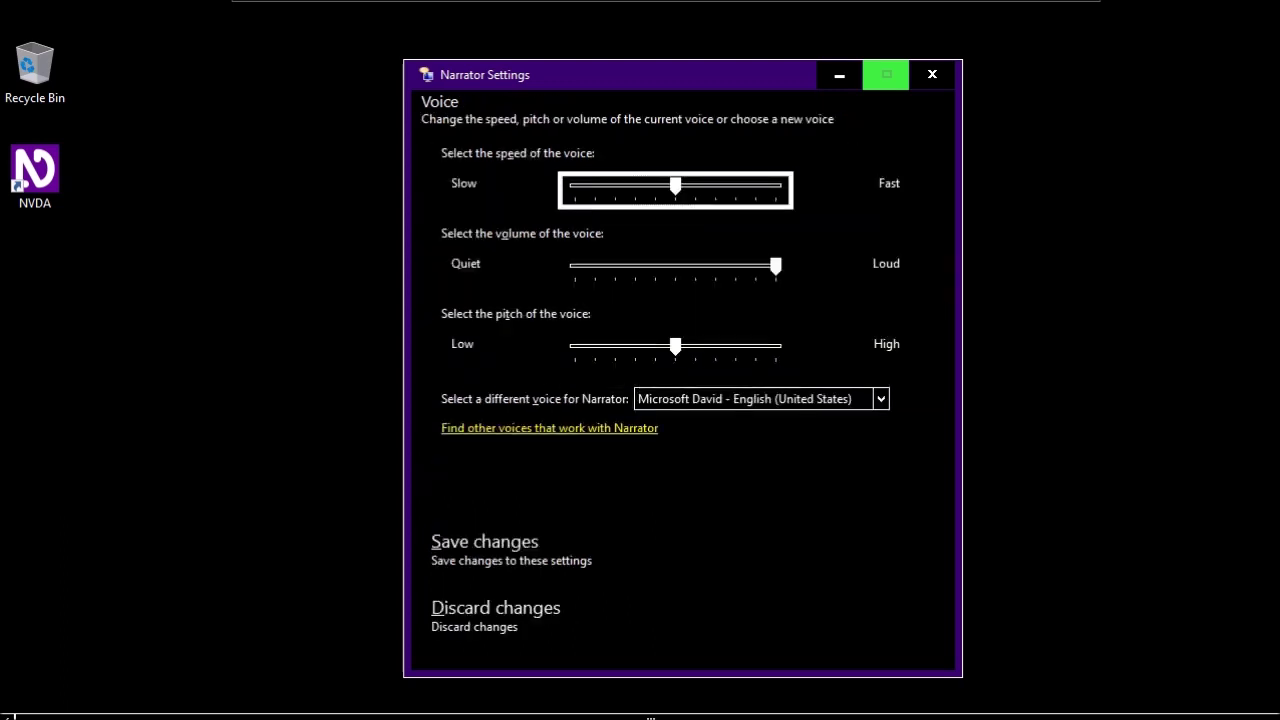
key("Right")
key("Right")
- Choose Microsoft Zira Desktop - English (United States) as Narrator's voice and save the Voice settings
key("Tab")
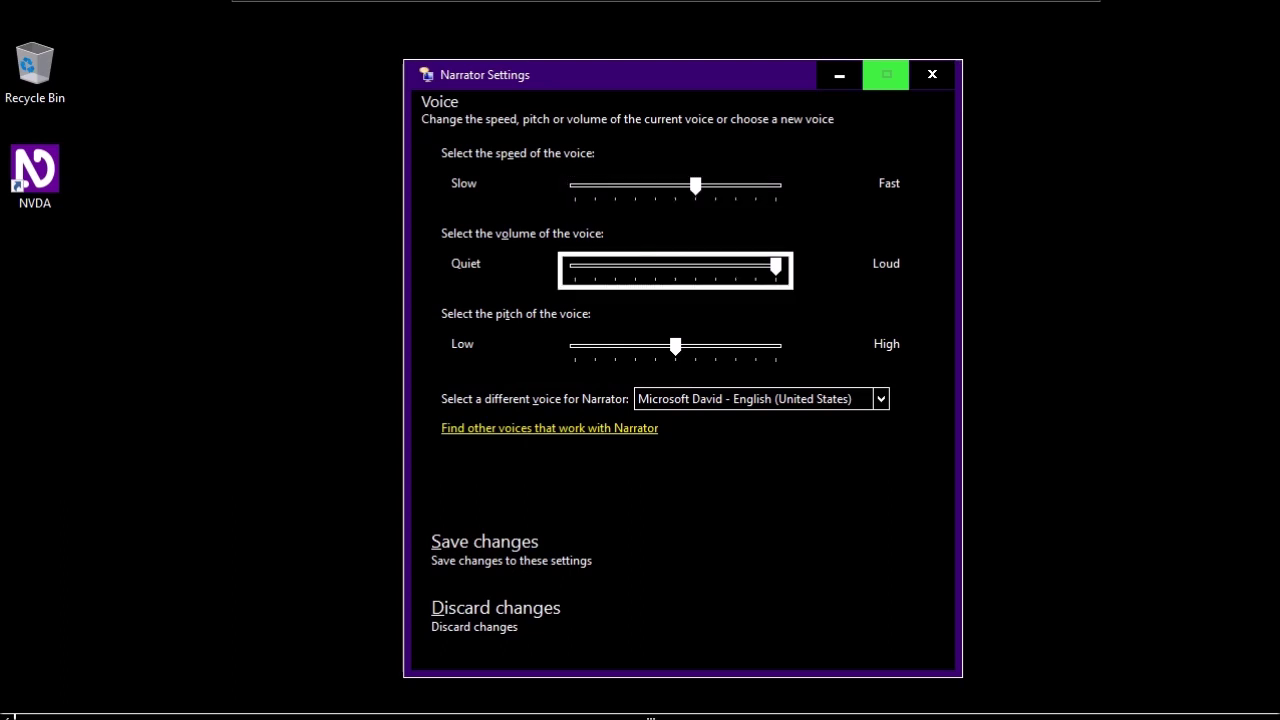
key("Tab")
key("Tab")
key("Down")
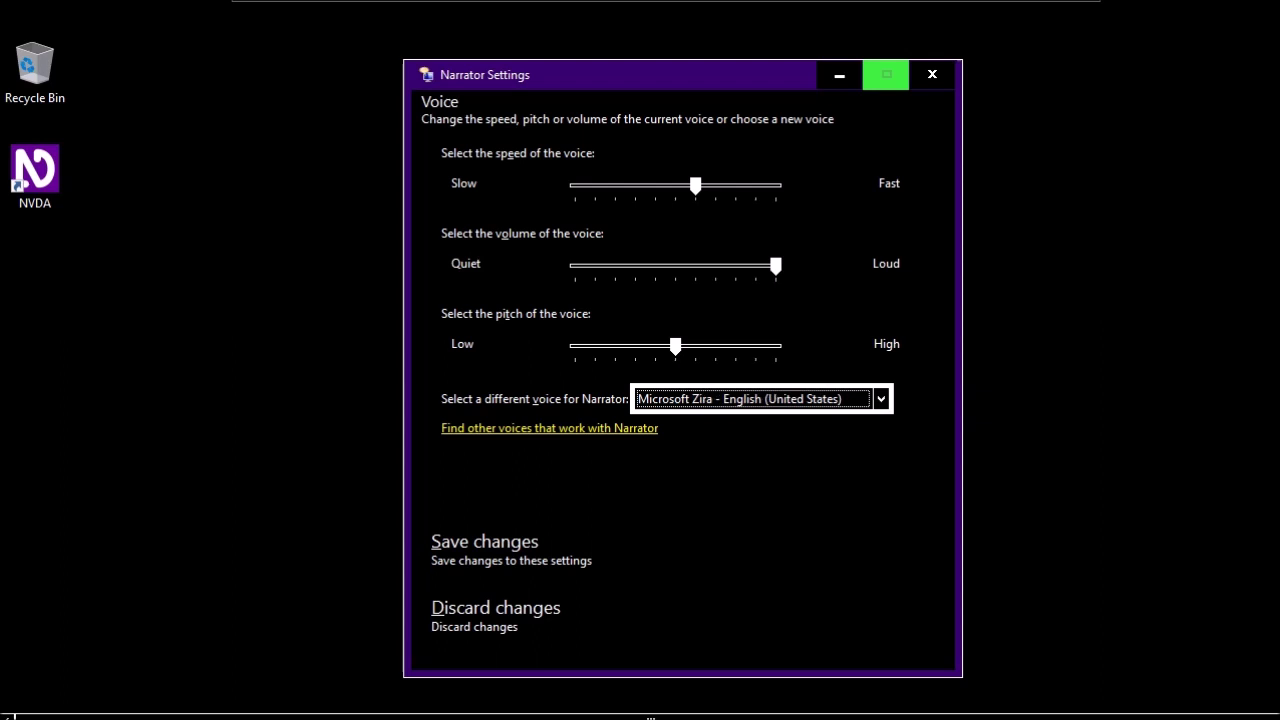
key("Down")
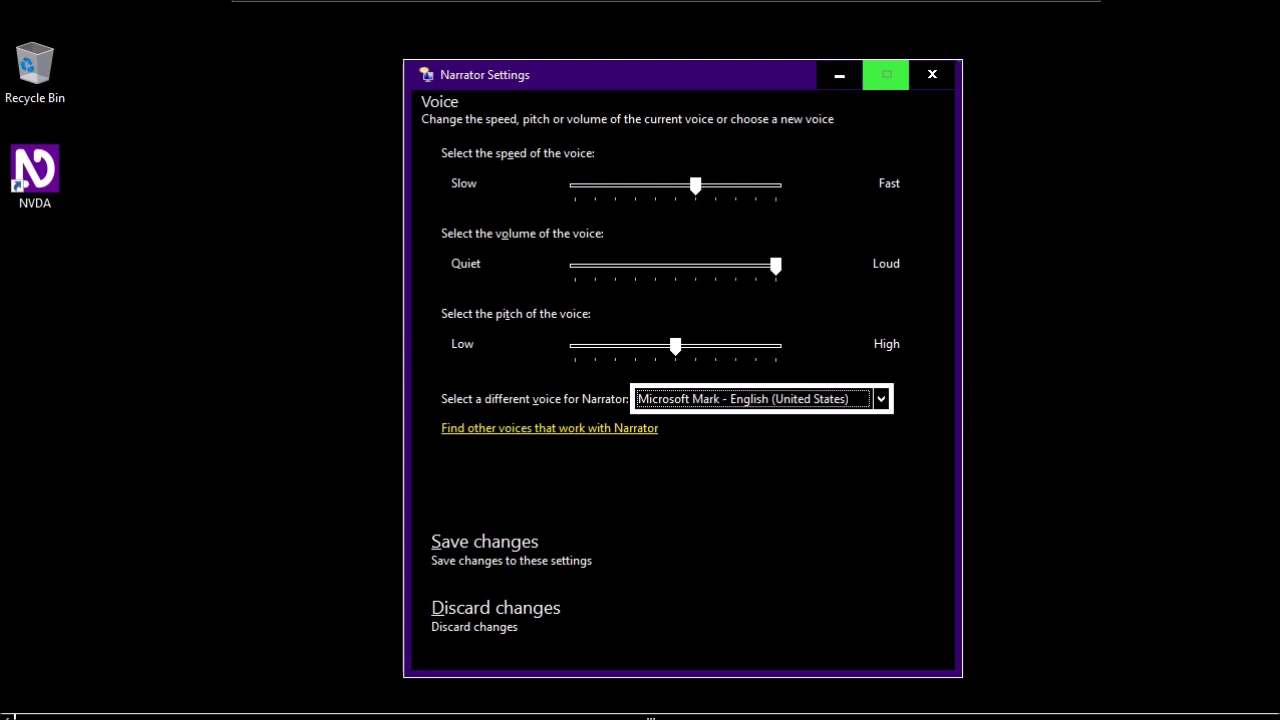
key("Down")
key("Down")
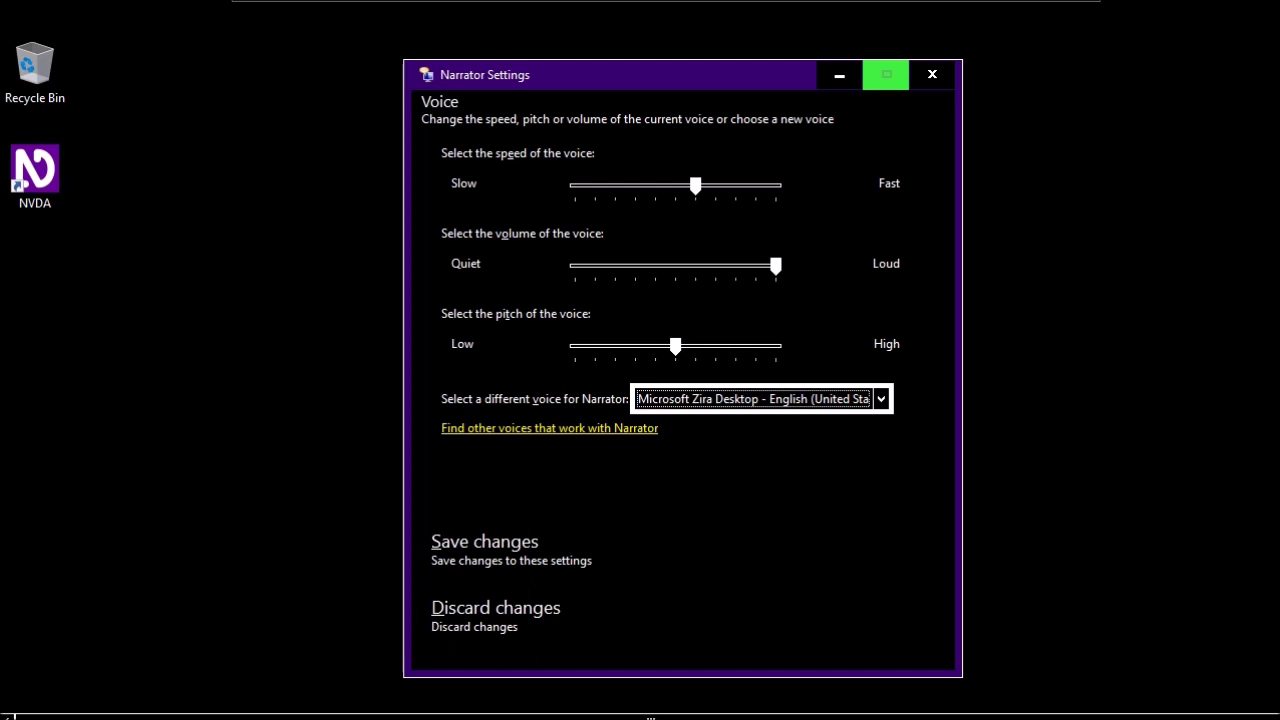
key("Tab")
key("Tab")
key("Return")
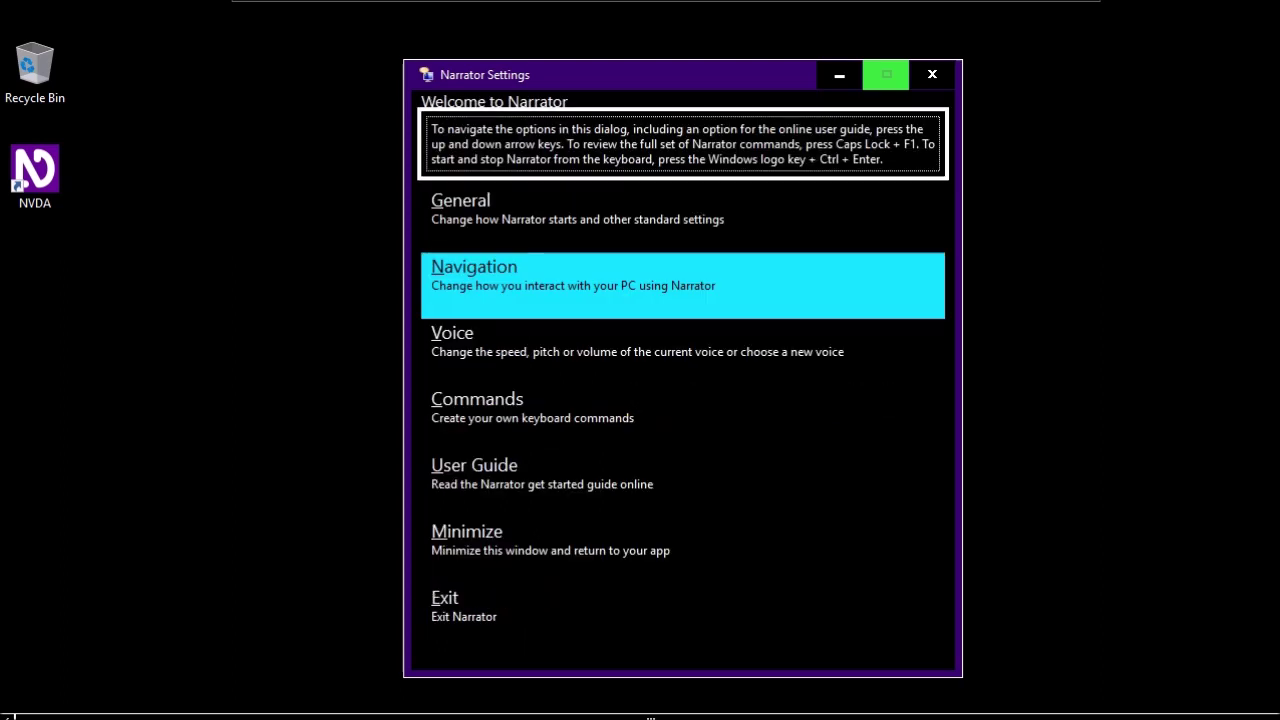
- View the Commands settings of Narrator without changing any shortcut, and close the Narrator Settings window
key("Down")
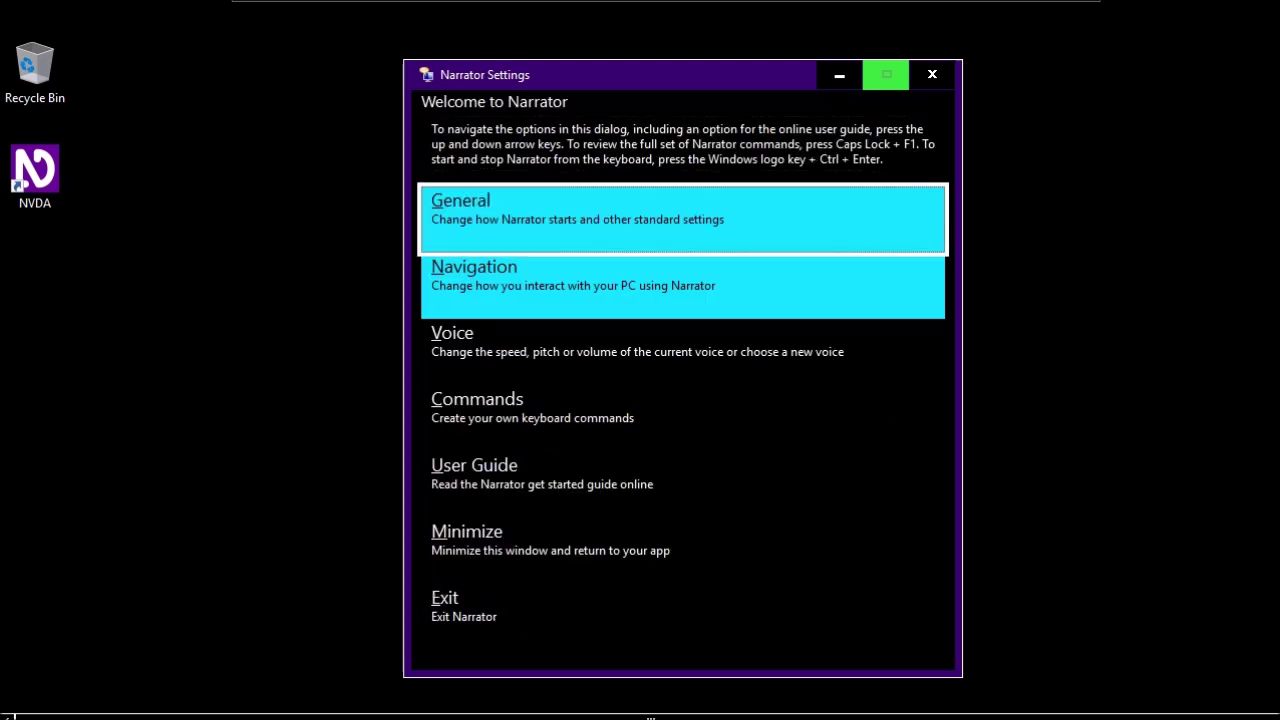
key("Down")
key("Down")
key("Down")
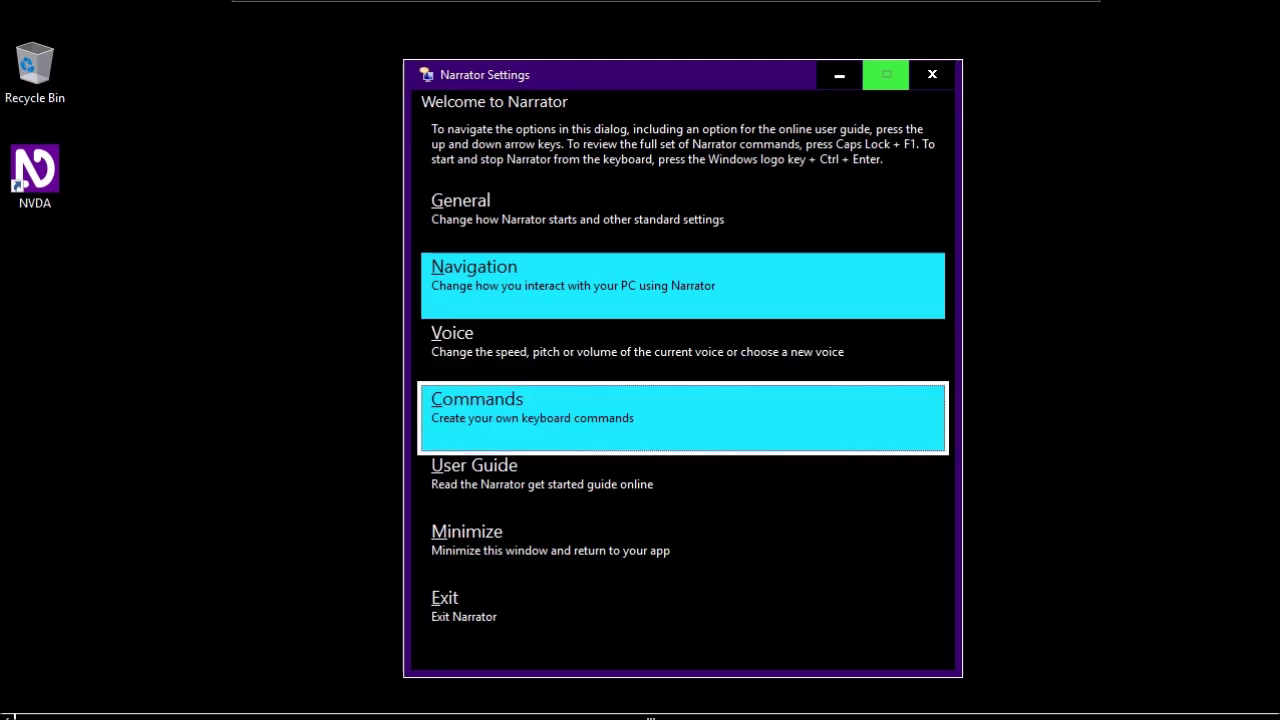
key("Return")
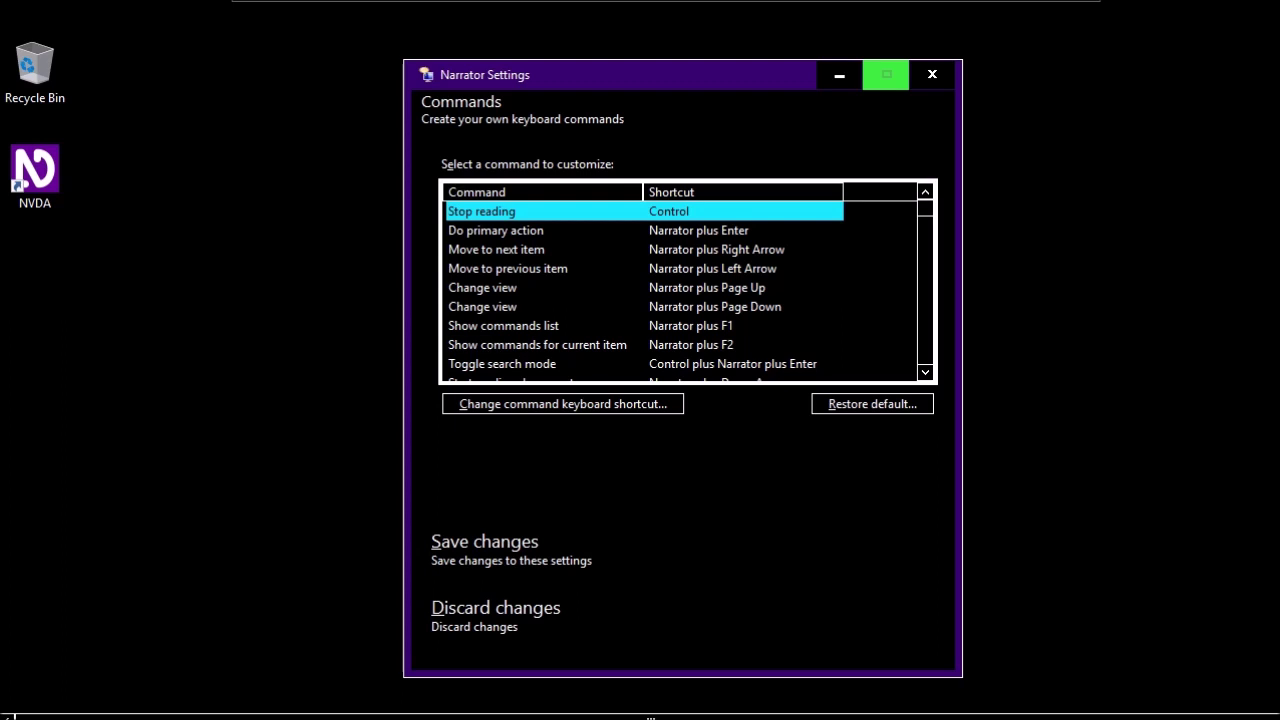
key("BackSpace")
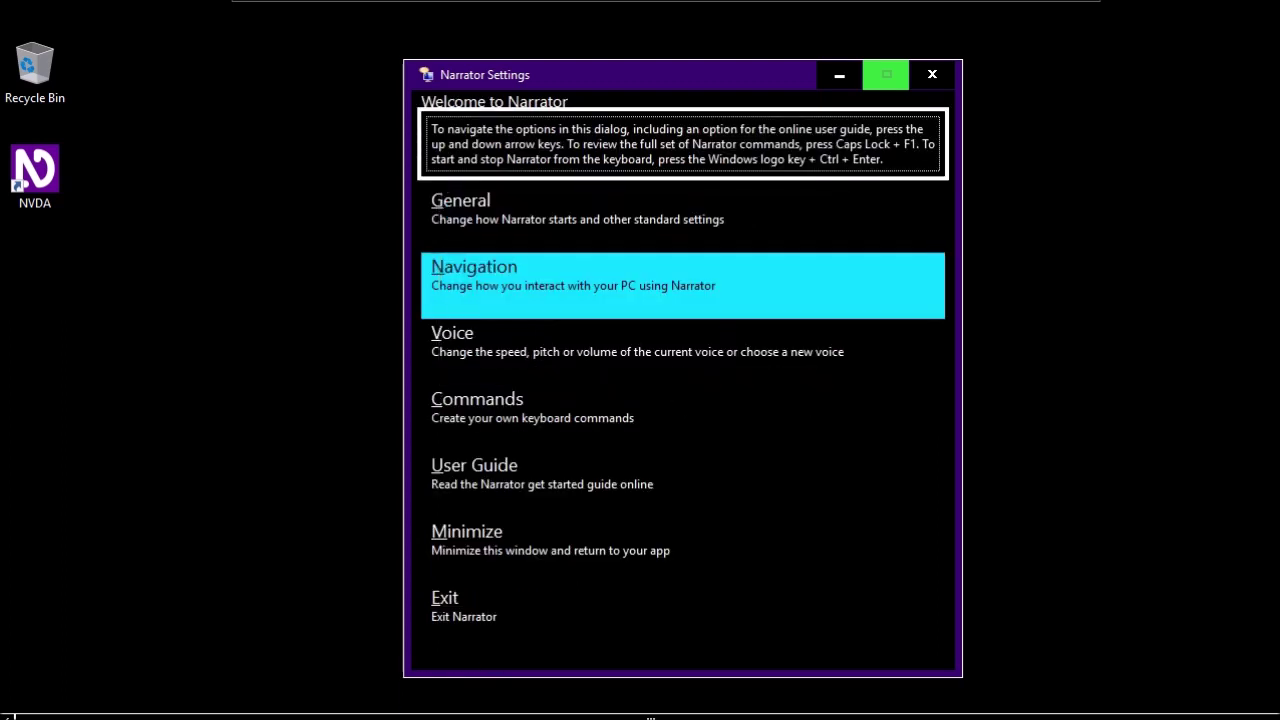
key("alt+F4")
- Switch to Word and create a blank document, dismissing the product key prompt
key("super")
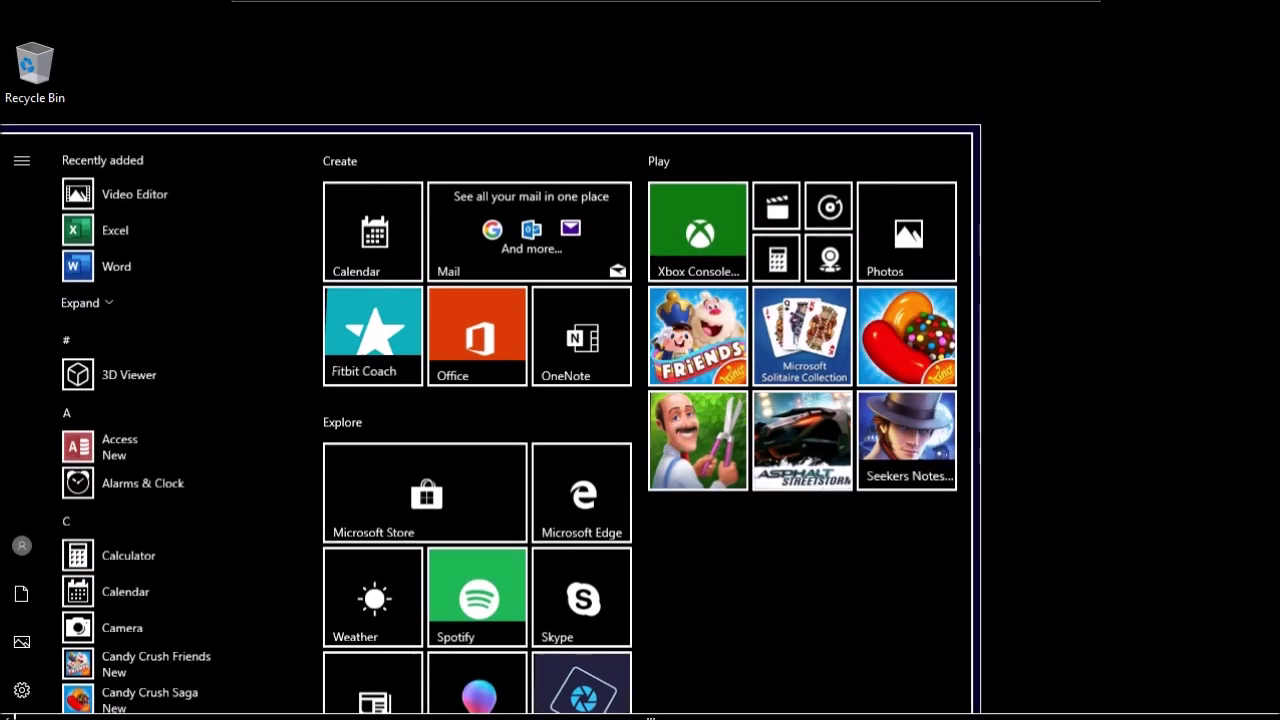
key("super+s")
type("word")
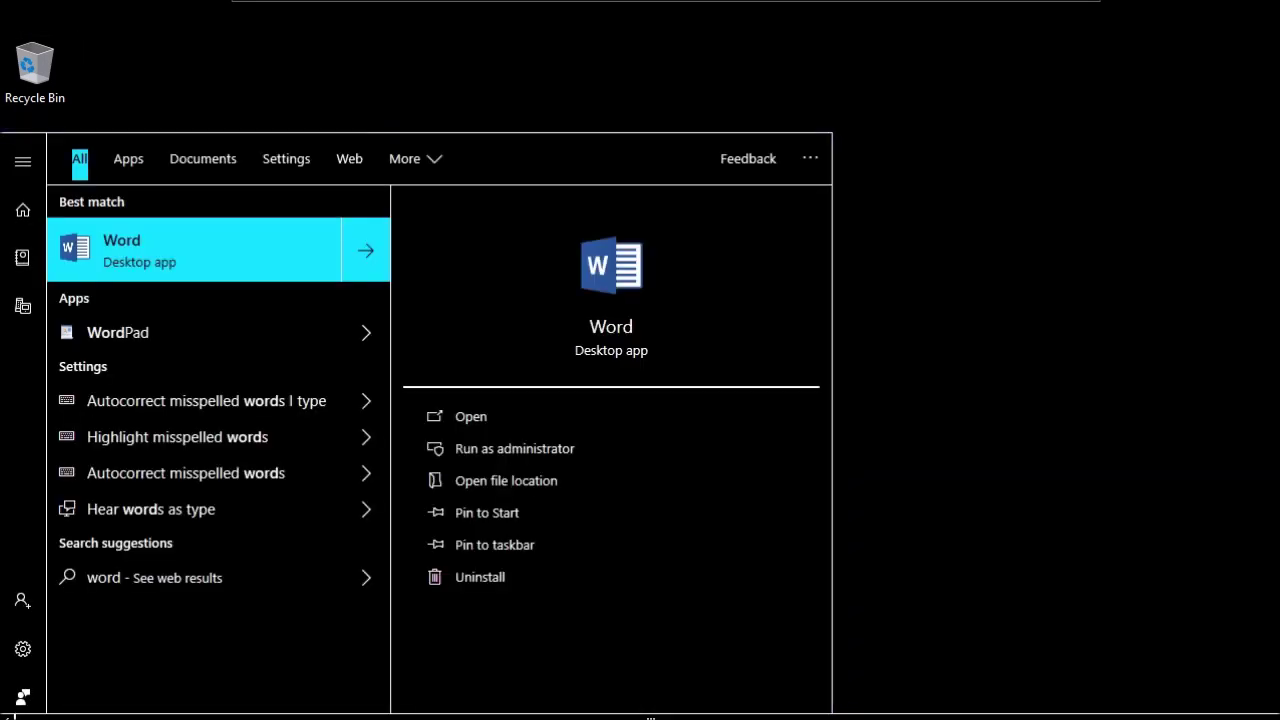
key("Return")
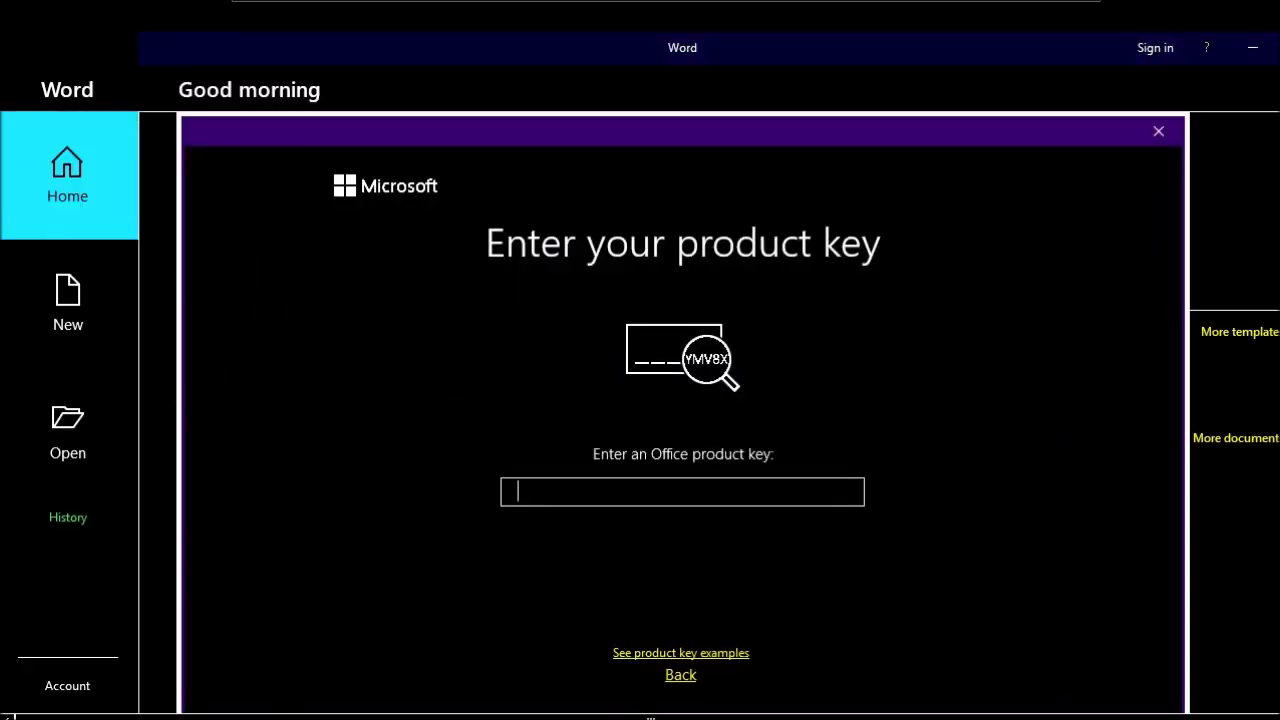
key("Escape")
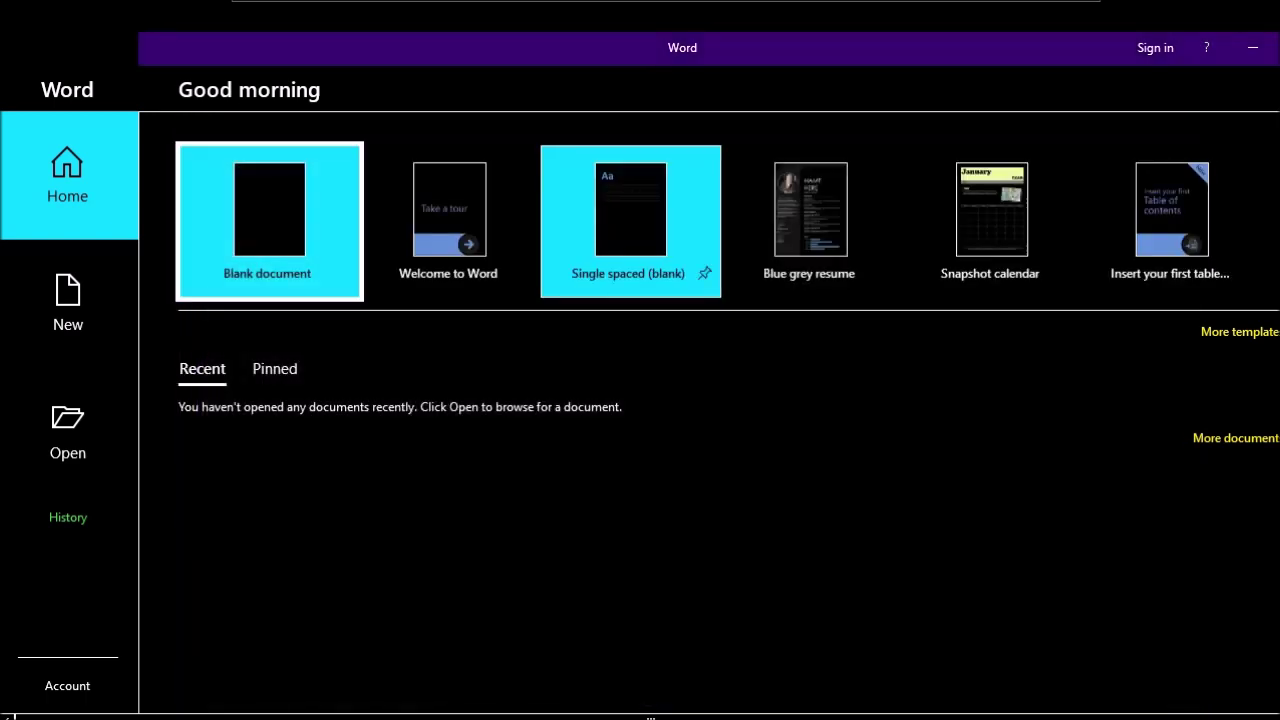
key("Return")
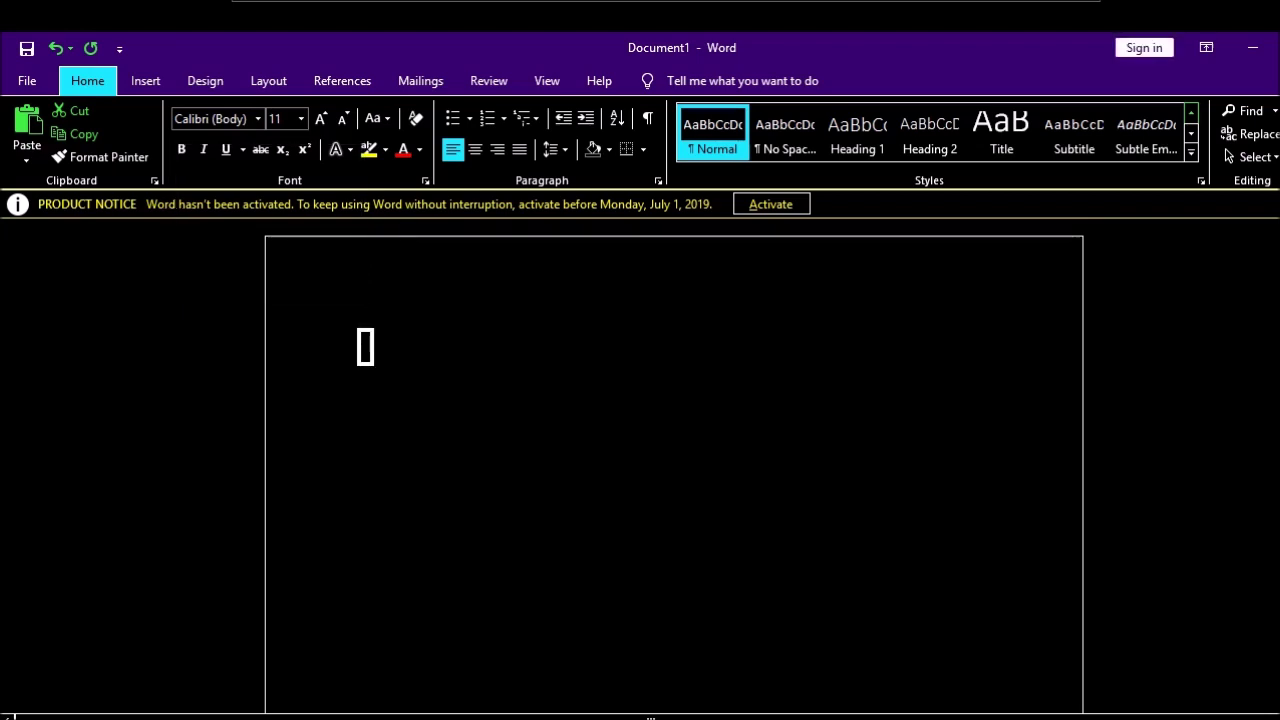
- Write "Hello and welcome" on the first line, read it back, and return to the empty second line
type("Hello a")
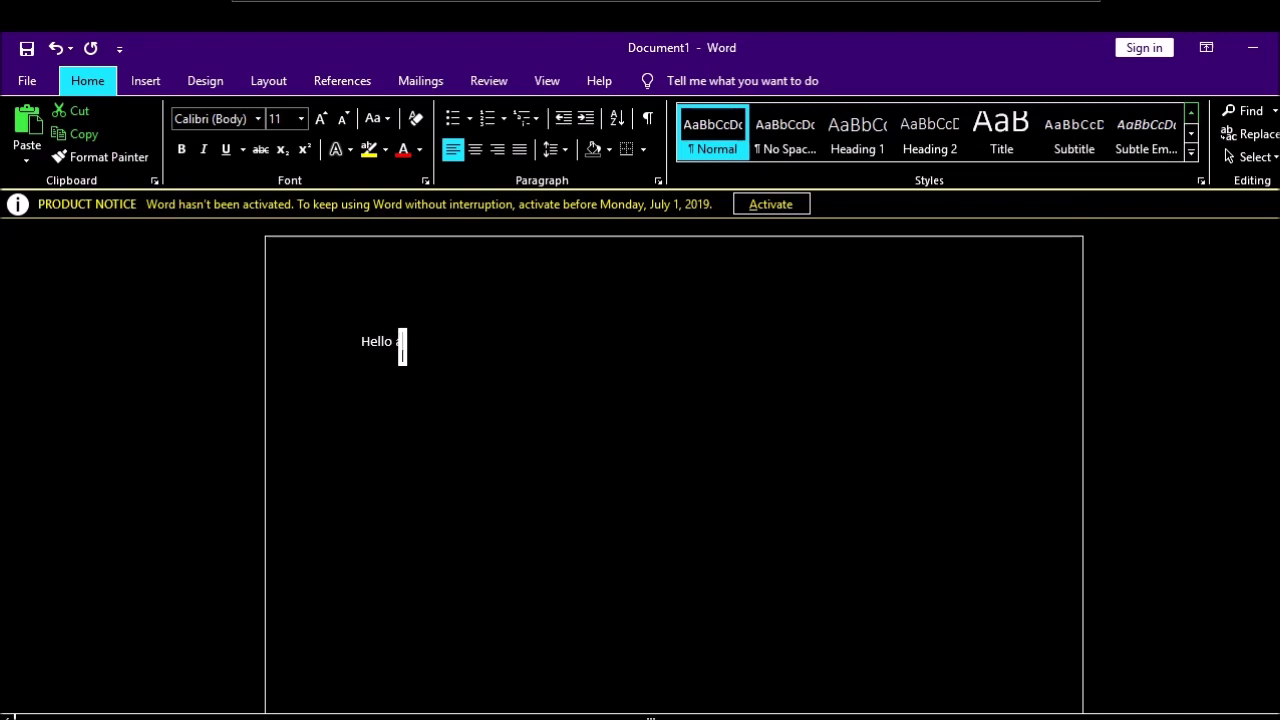
type("nd welcome")
key("Return")
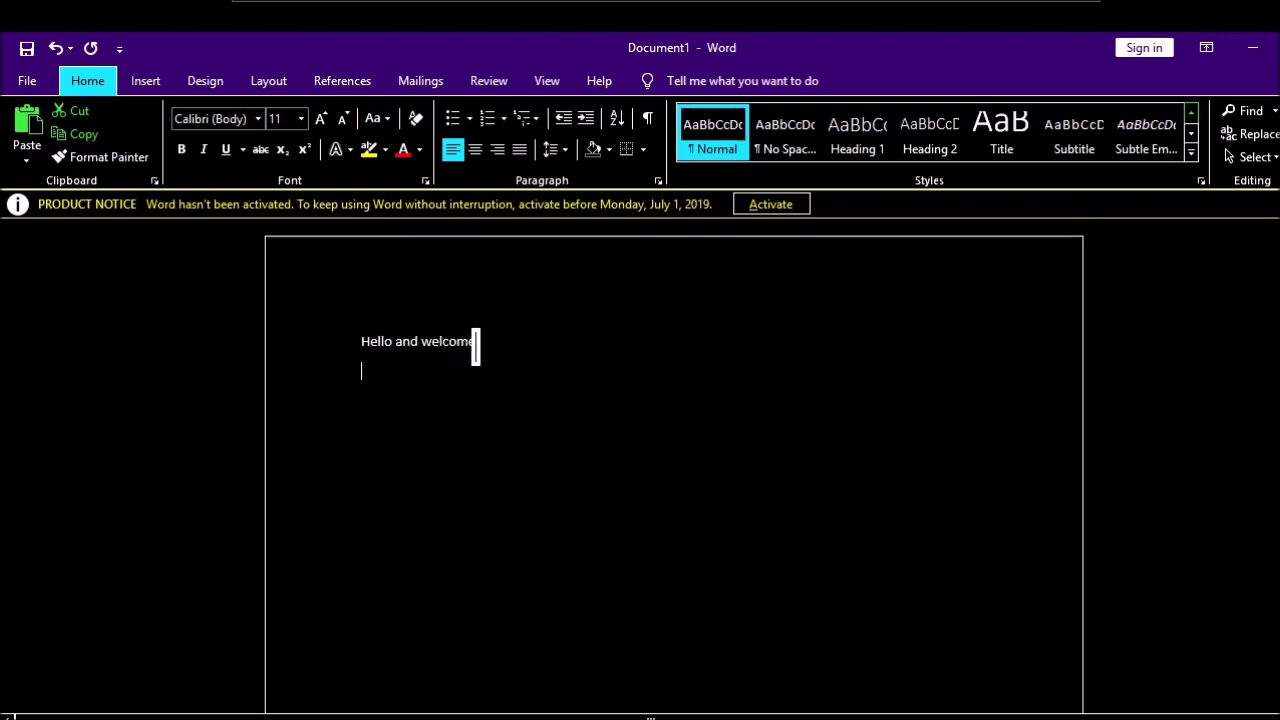
key("Up")
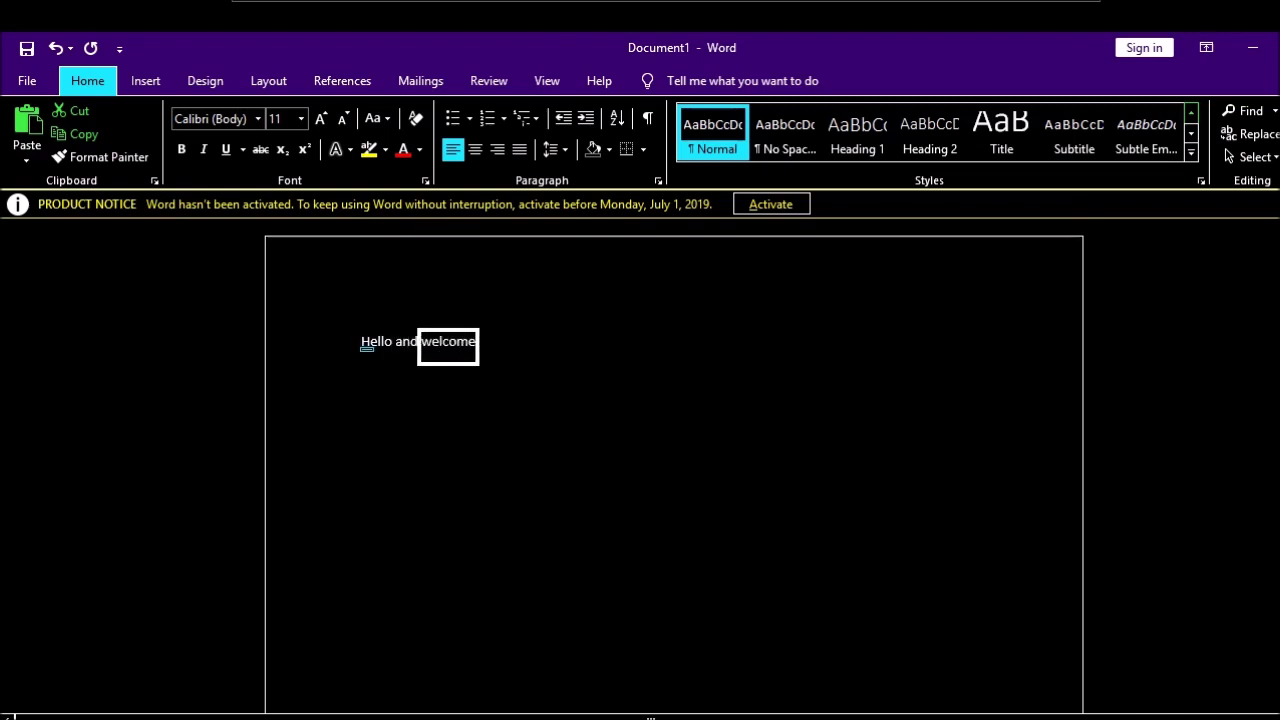
left_click(362, 378)
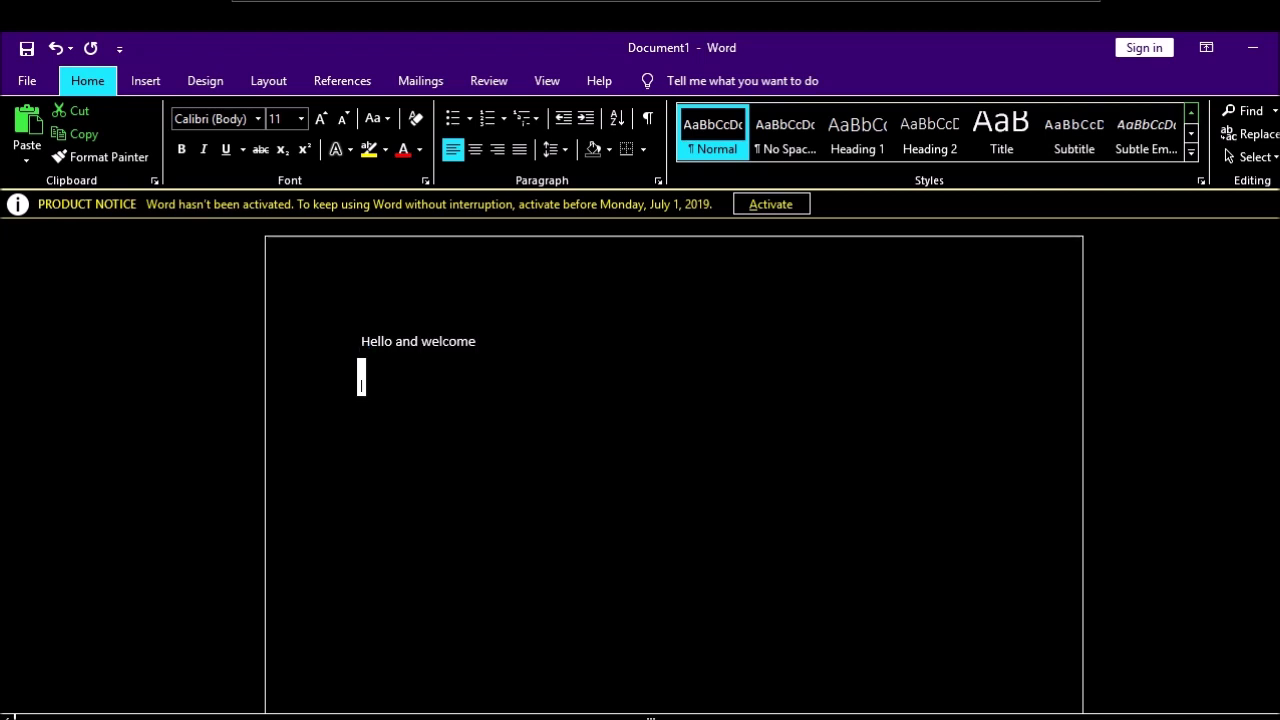
- Close Word without saving the document and switch to Microsoft Edge
key("alt+F4")
key("n")
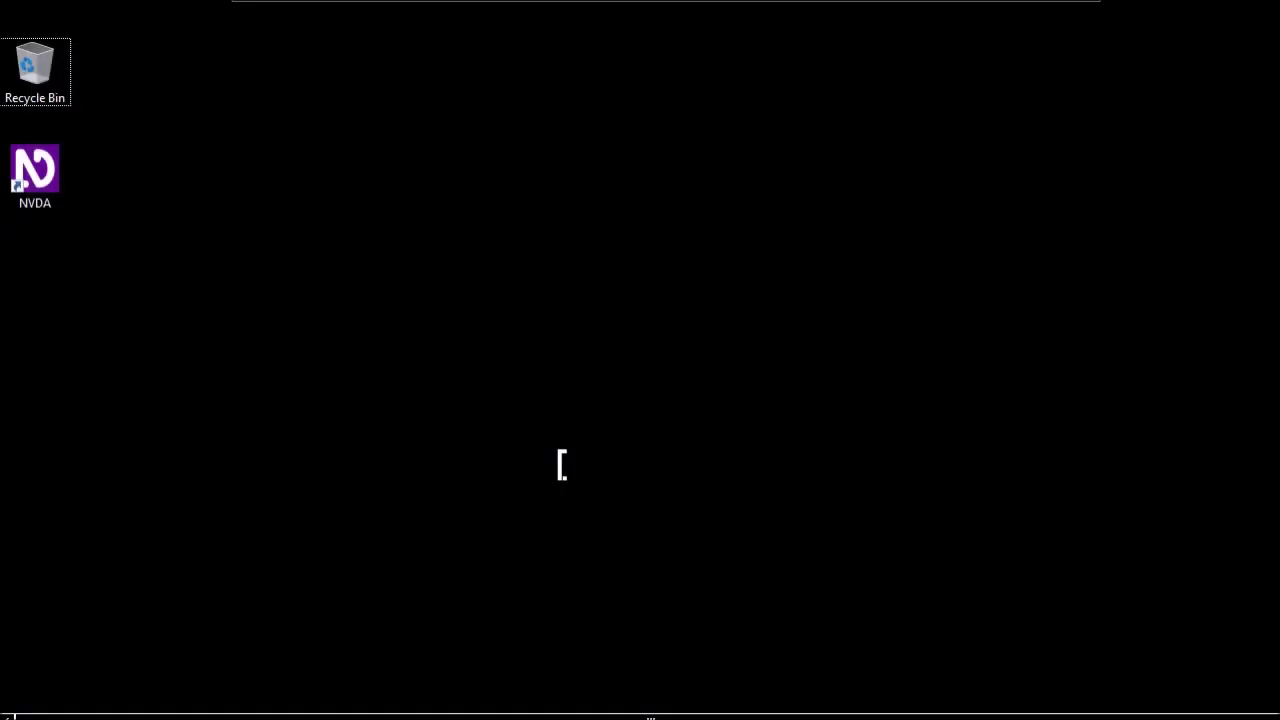
key("super")
type("micros")
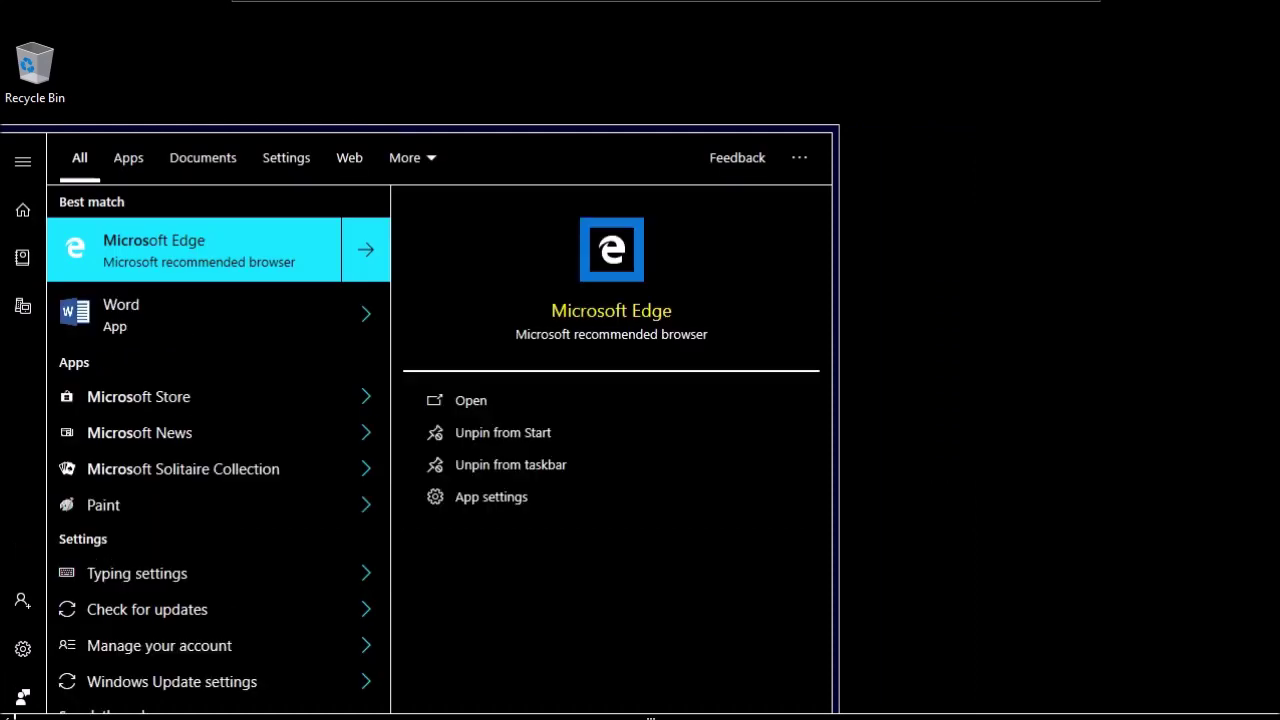
type("oft d")
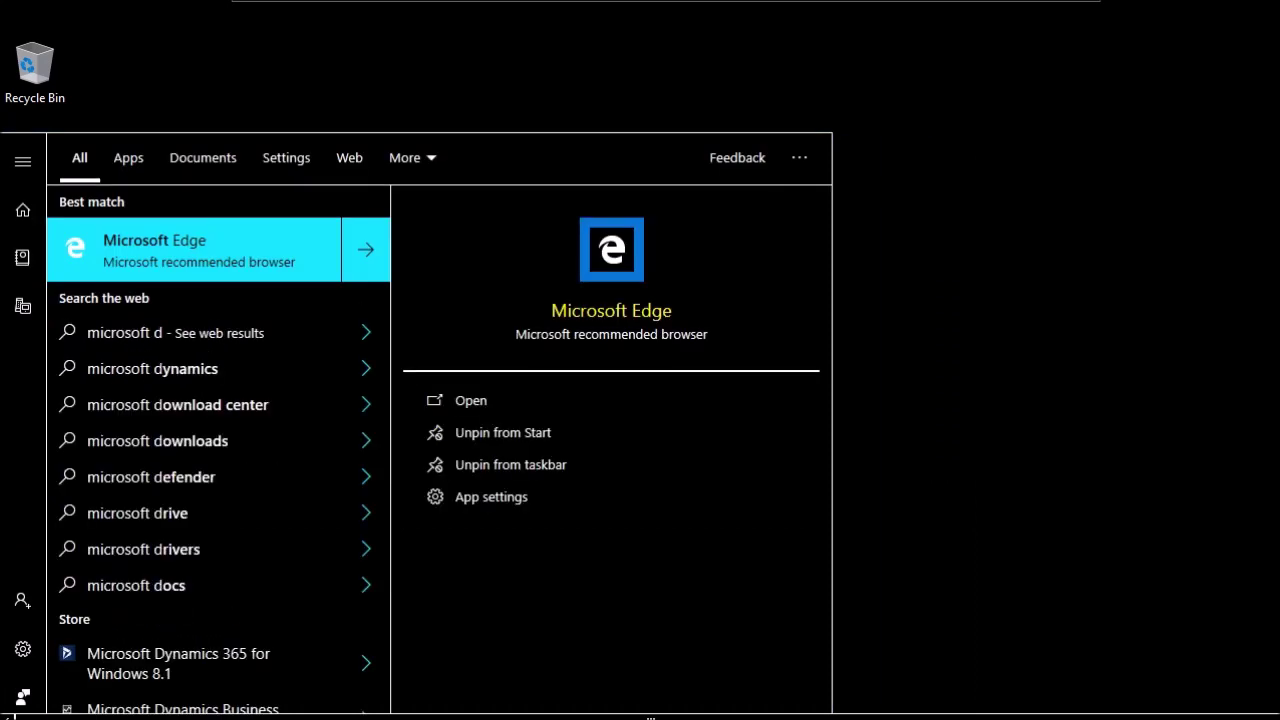
key("Return")
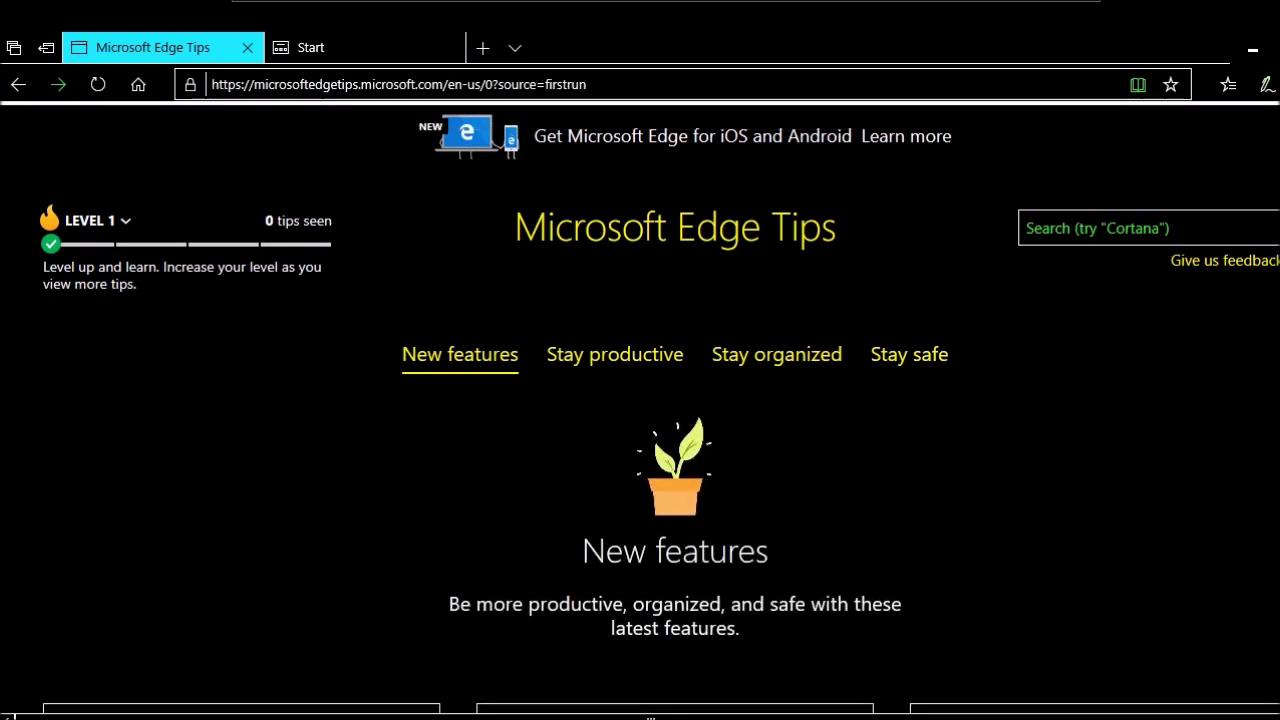
- Open the Favorites pane from the browser's Start tab and close that tab
key("ctrl+Tab")
key("ctrl+i")
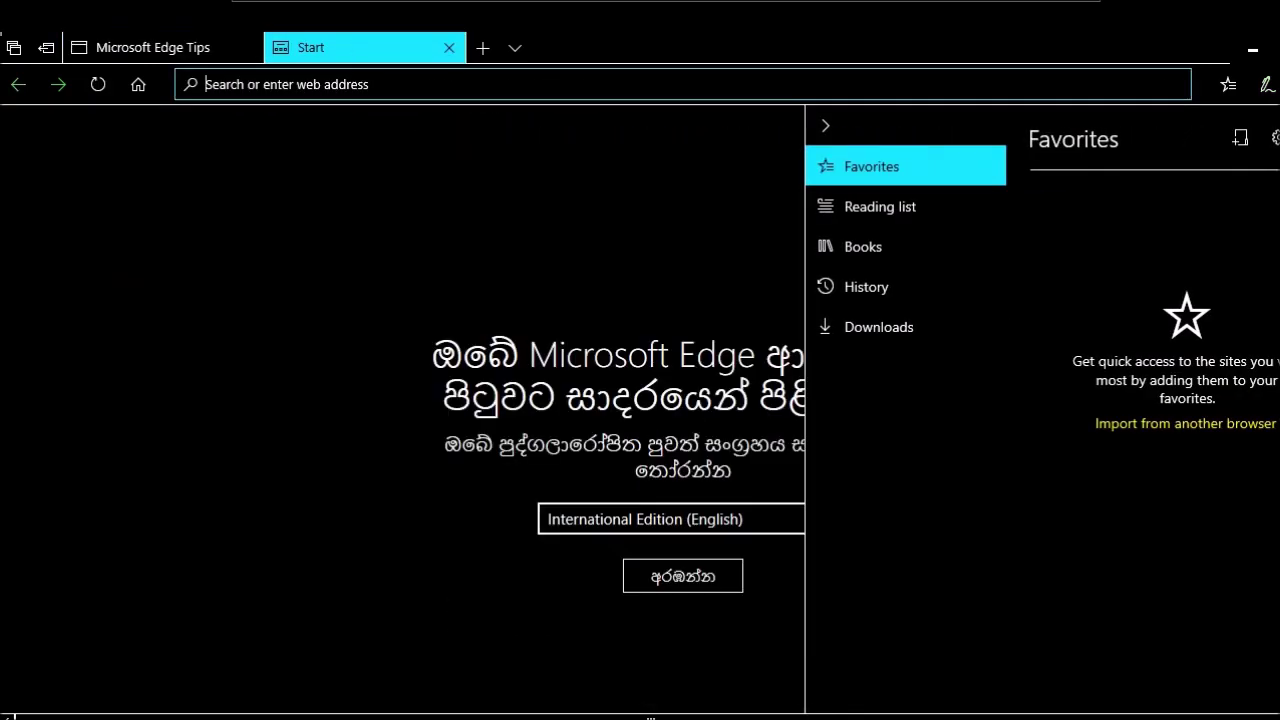
key("ctrl+w")
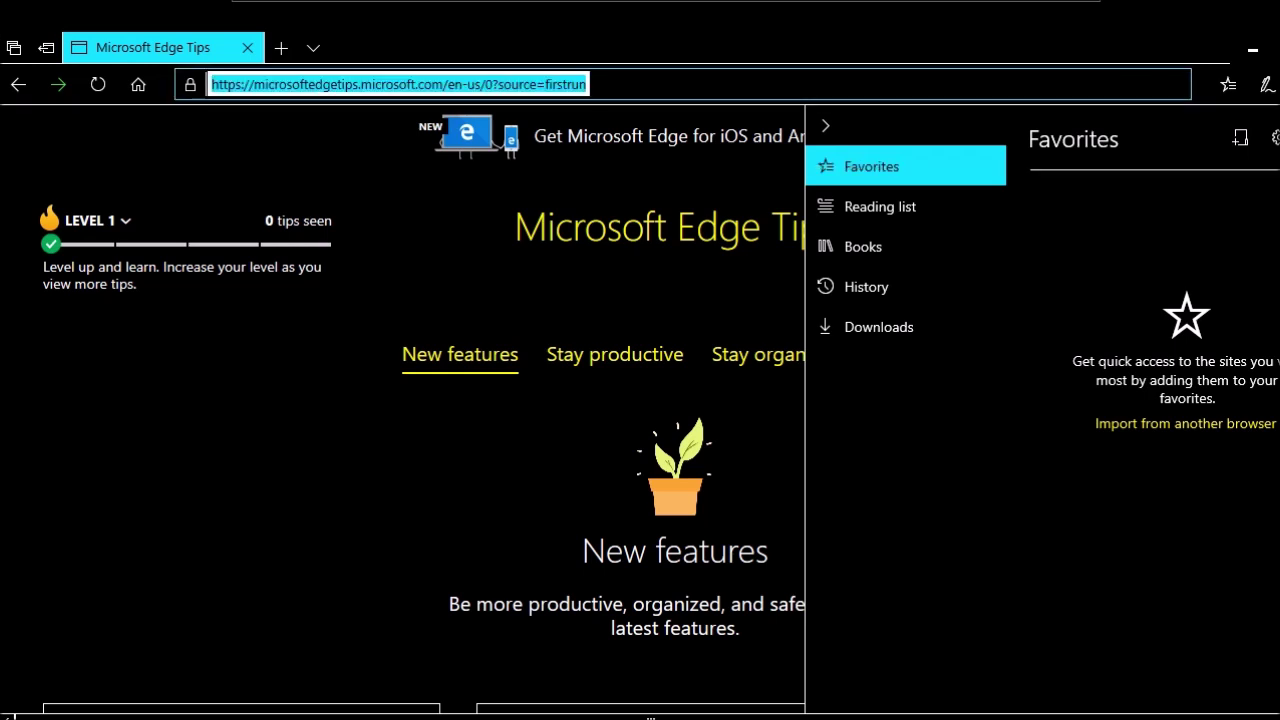
type("www.google.lk")
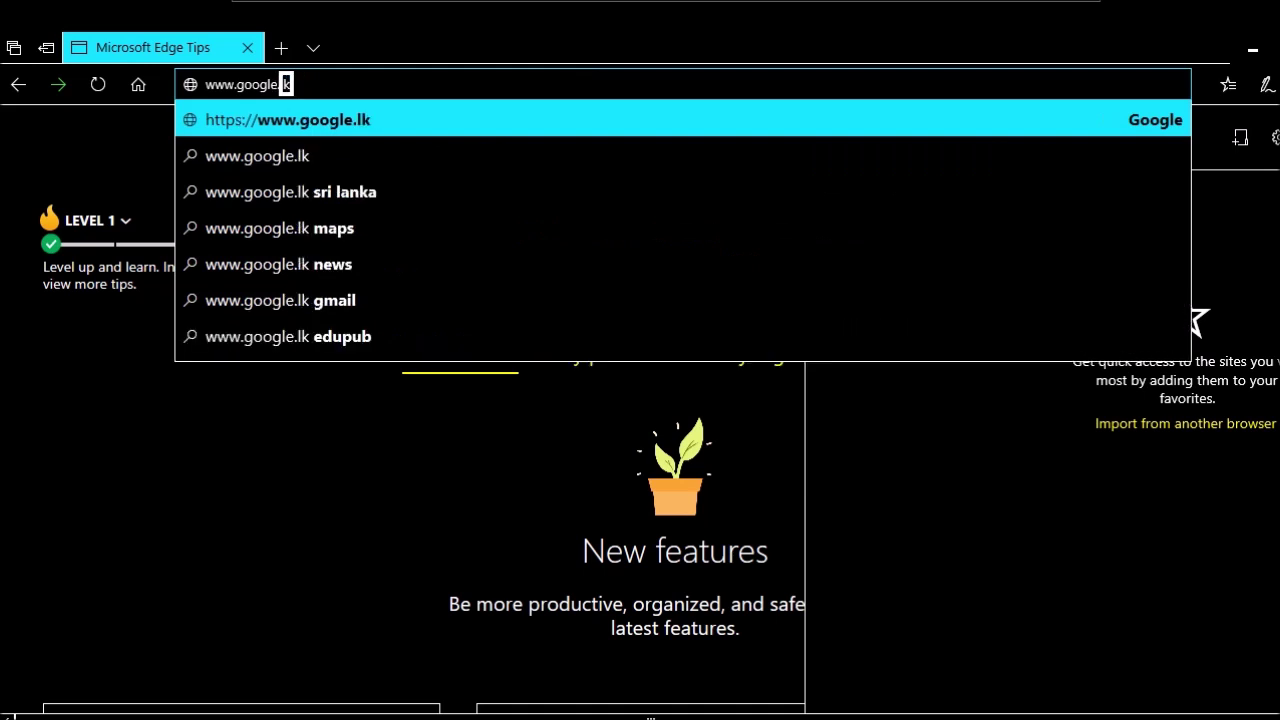
key("Return")
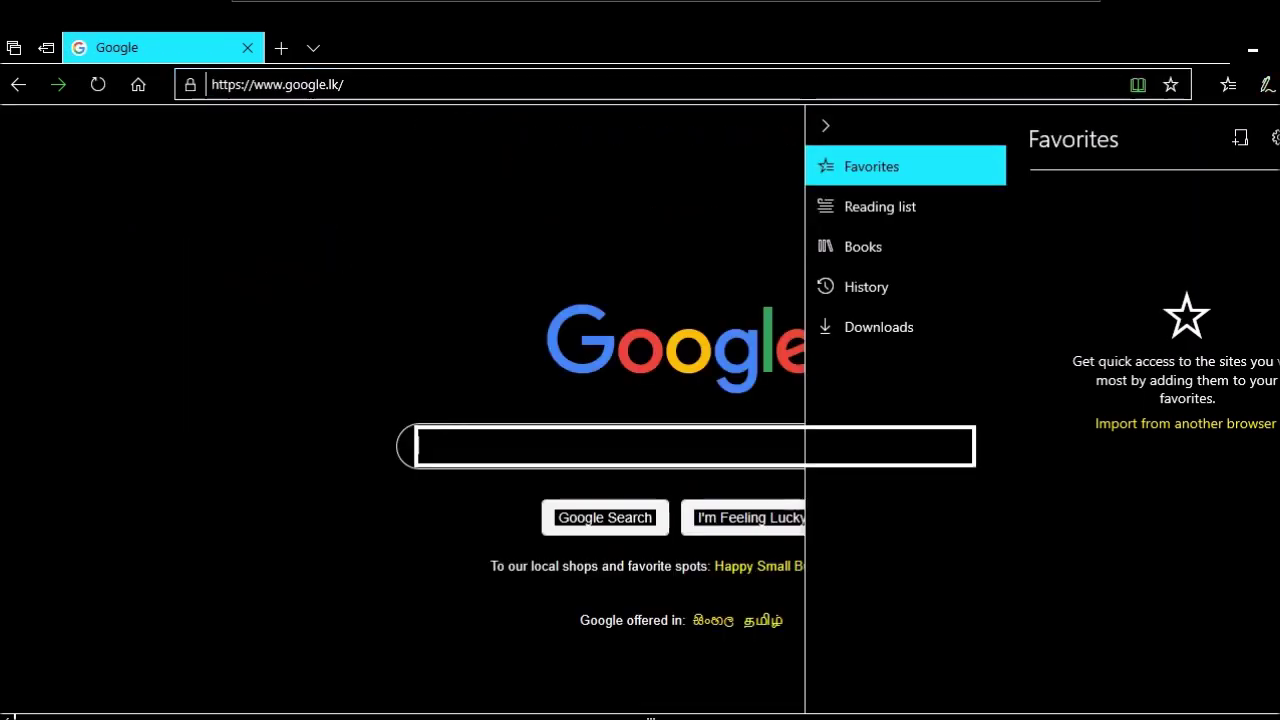
key("Tab")
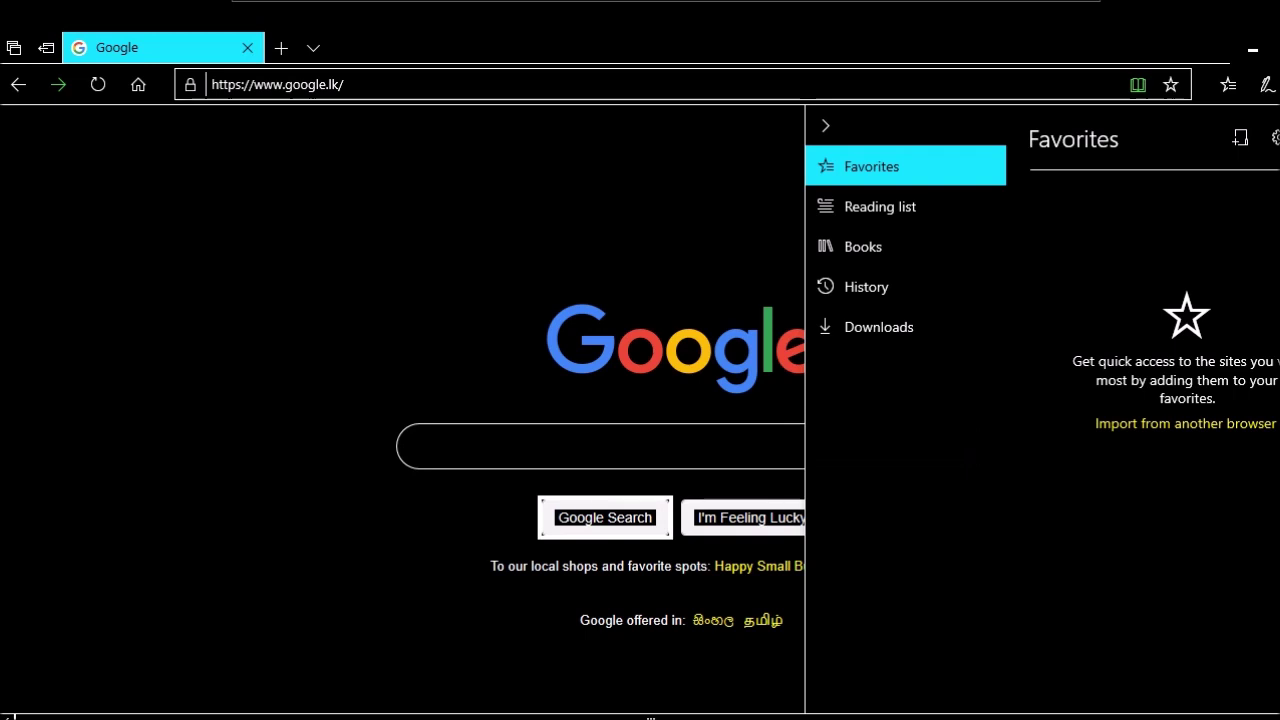
- Return to the desktop and shut down the computer
key("super+d")
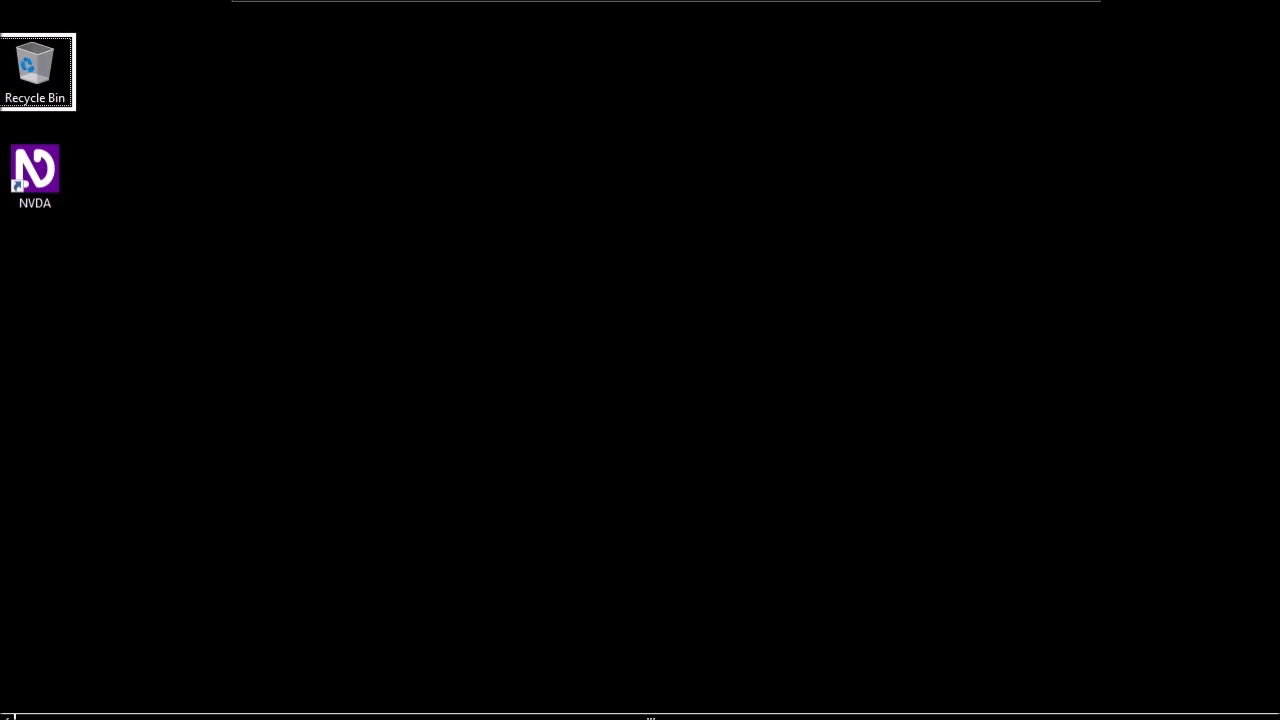
key("alt+F4")
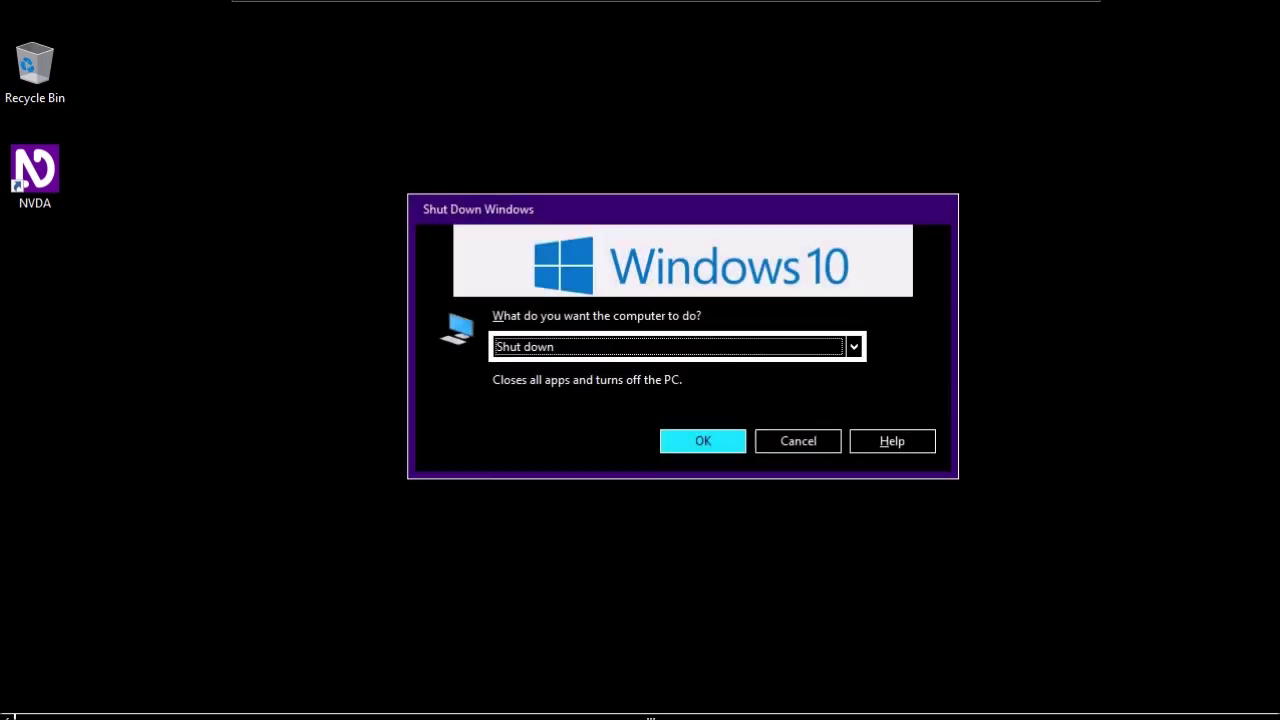
key("Return")
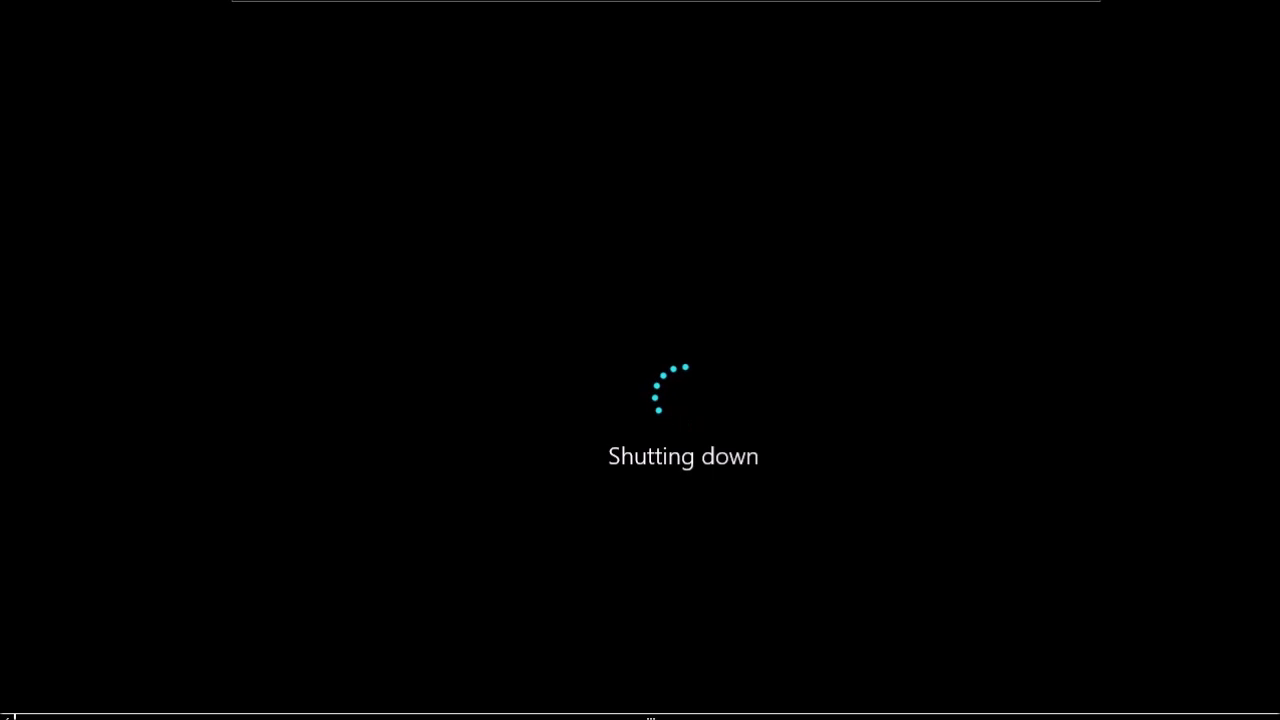